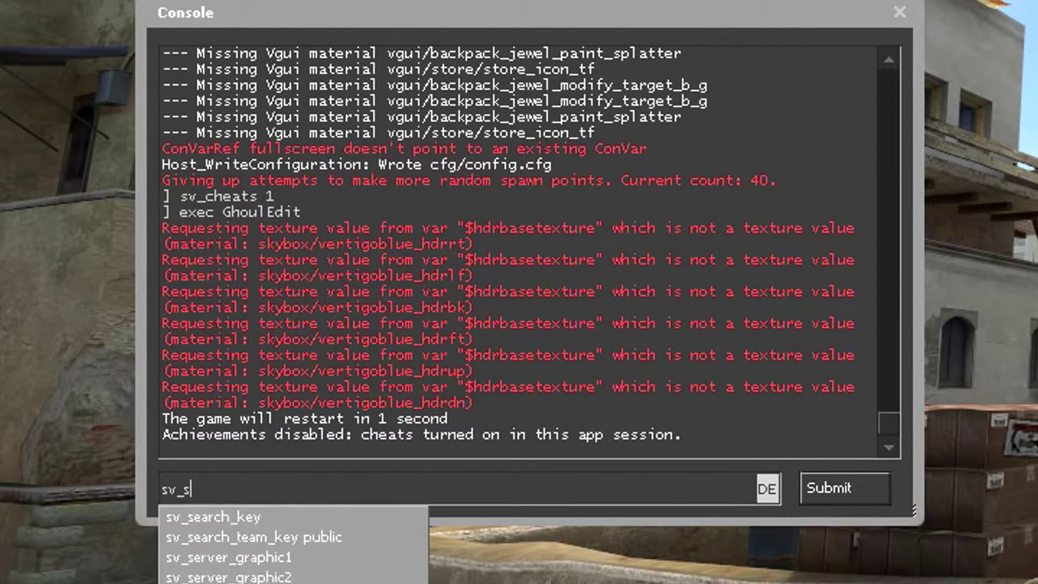
Apply the sky_dust skybox to the map with sv_skyname sky_dust in the console
type("e sky_dust")
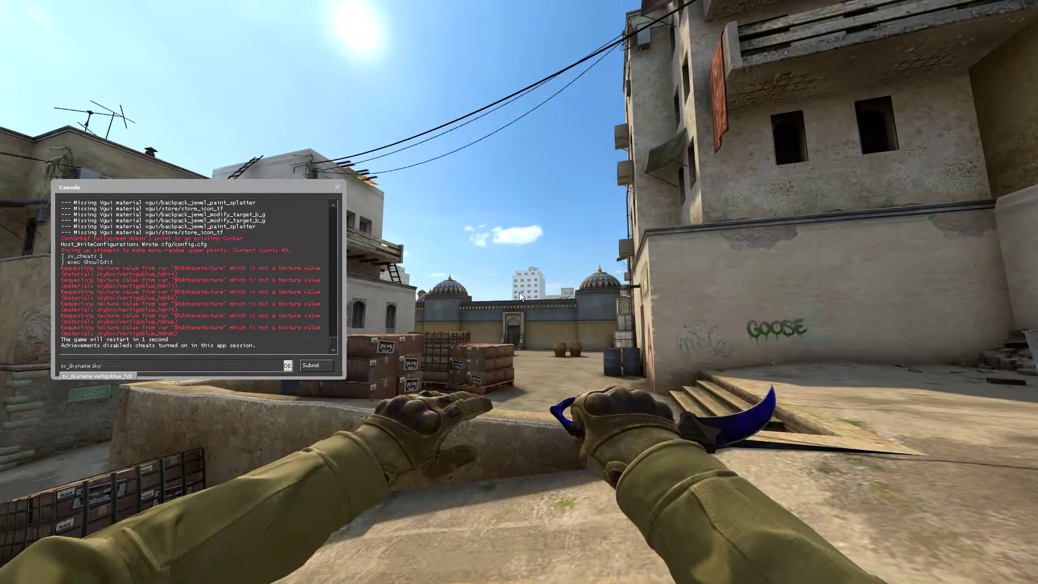
key("Return")
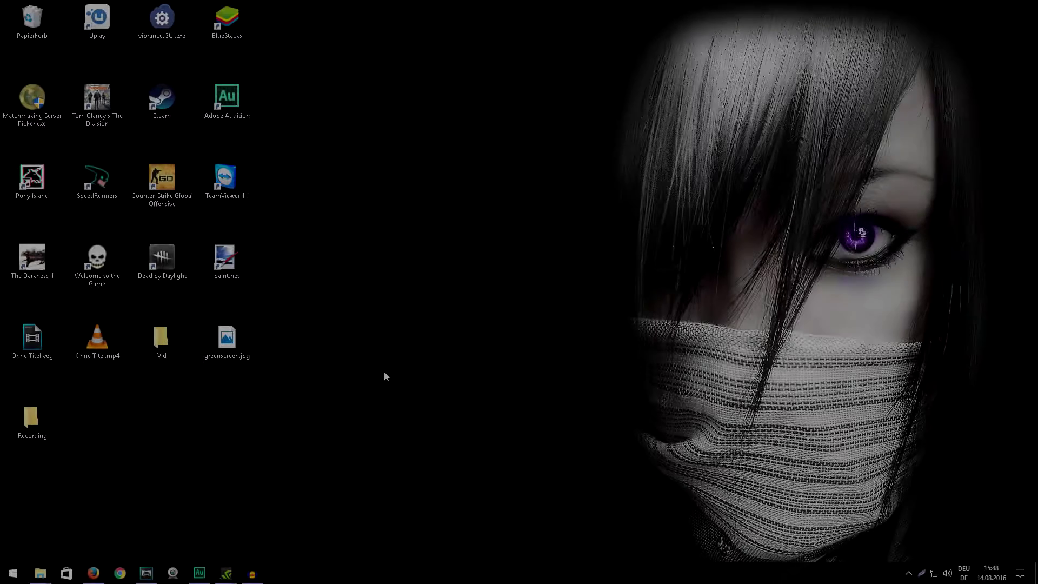
Open the Recording folder, peek into sky changer, return, and select HLAE.exe
double_click(31, 421)
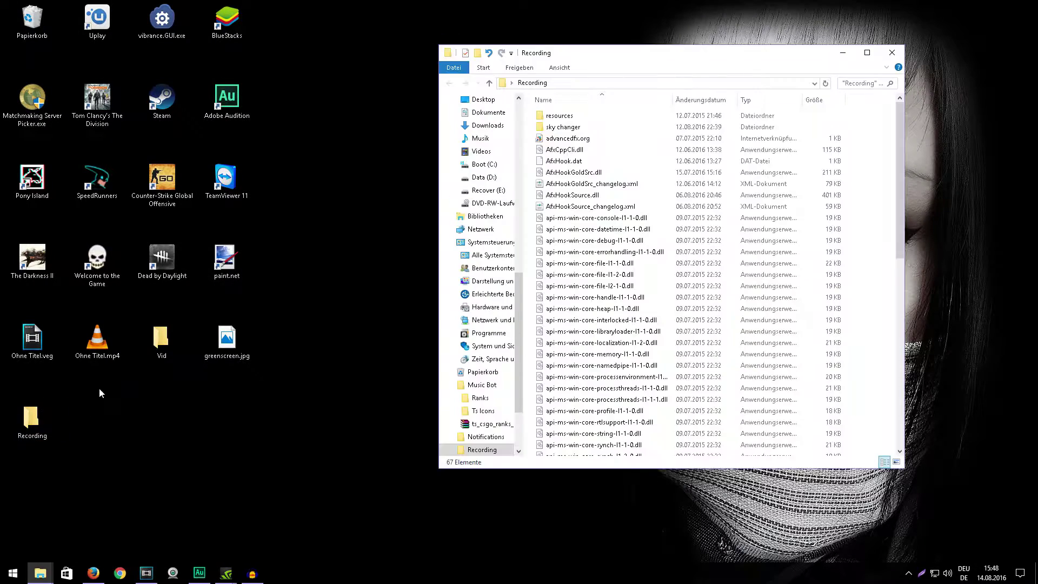
double_click(565, 128)
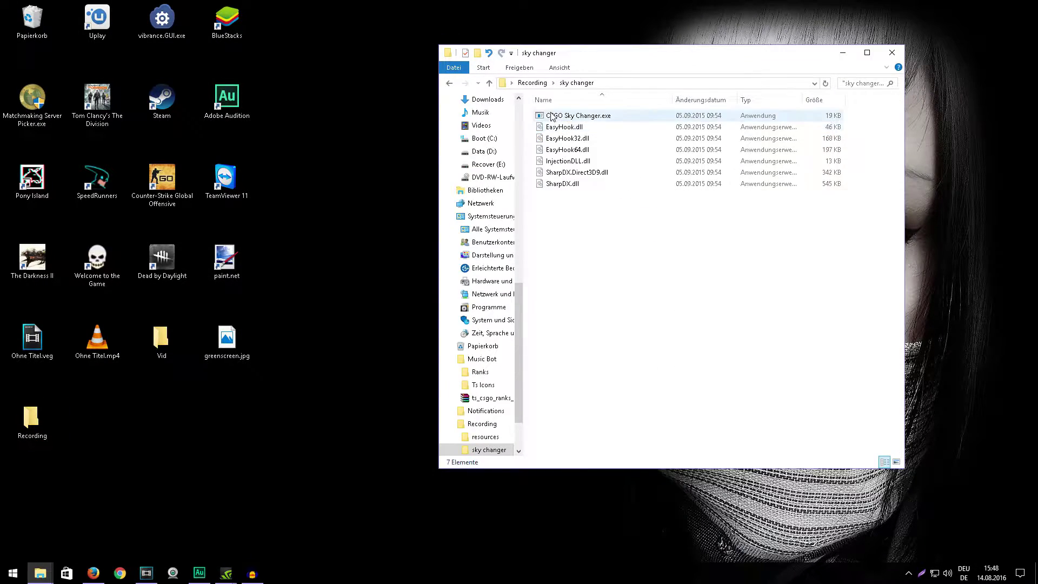
left_click(489, 82)
scroll(554, 309, "down", 12)
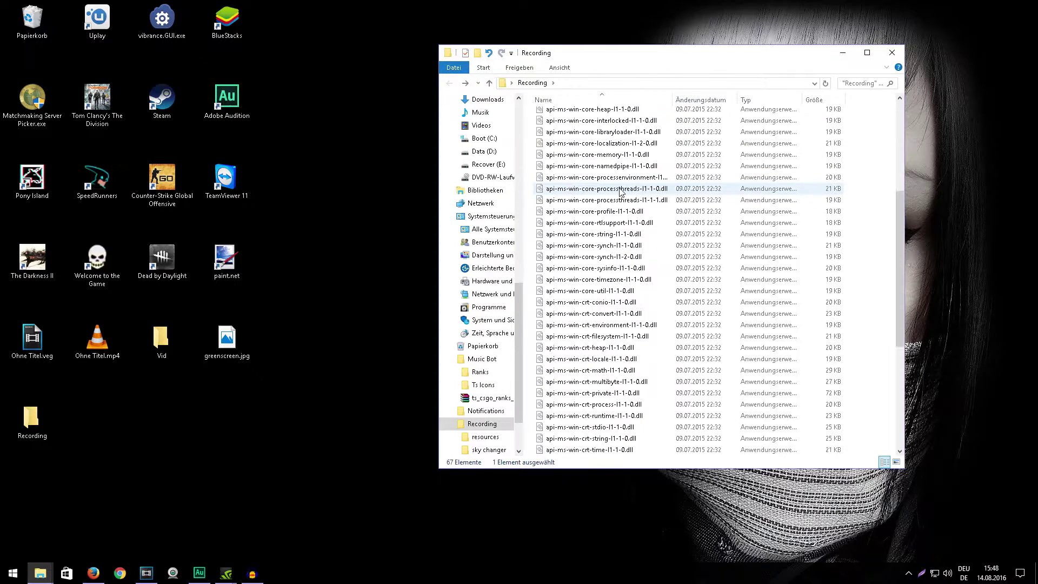
left_click(553, 306)
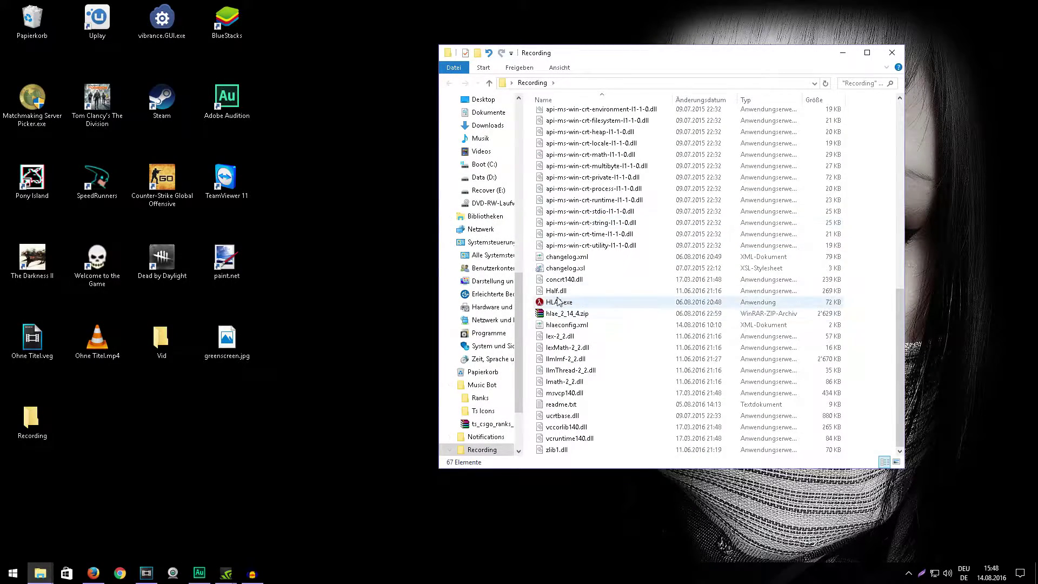
Run HLAE.exe past the security warning and open its Launch CS:GO settings
double_click(559, 301)
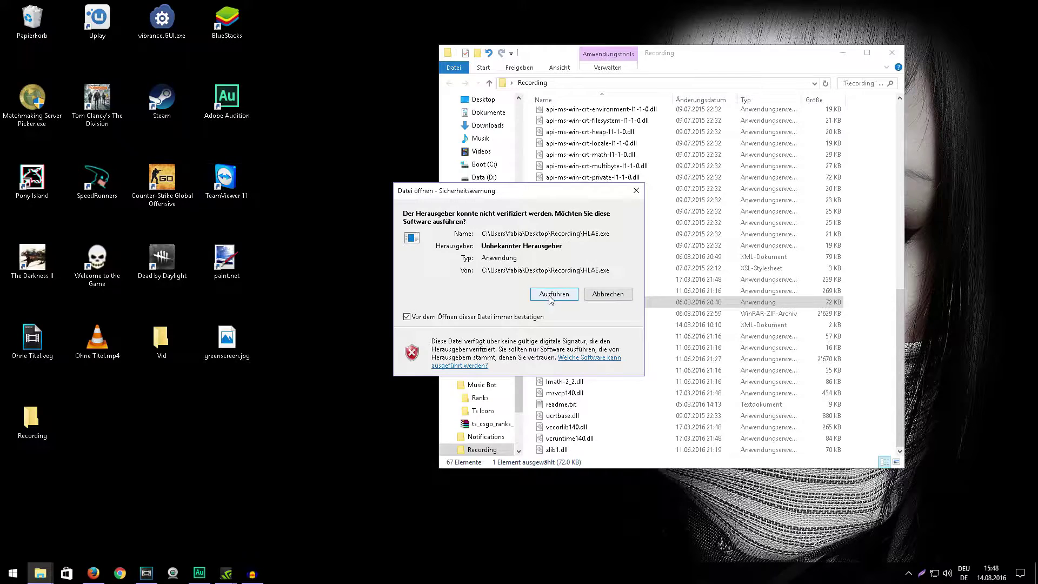
left_click(551, 297)
left_click(61, 68)
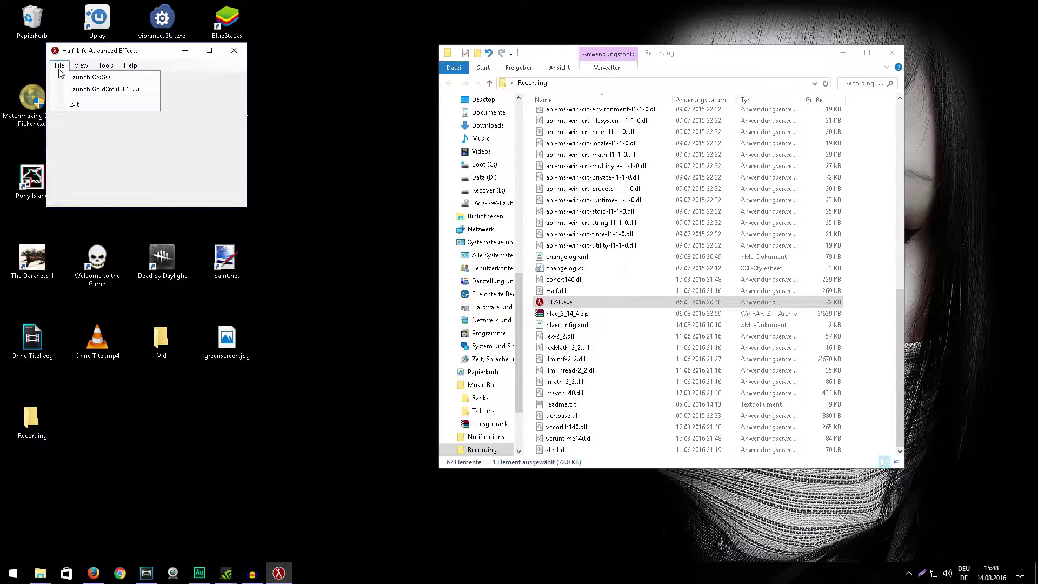
left_click(80, 78)
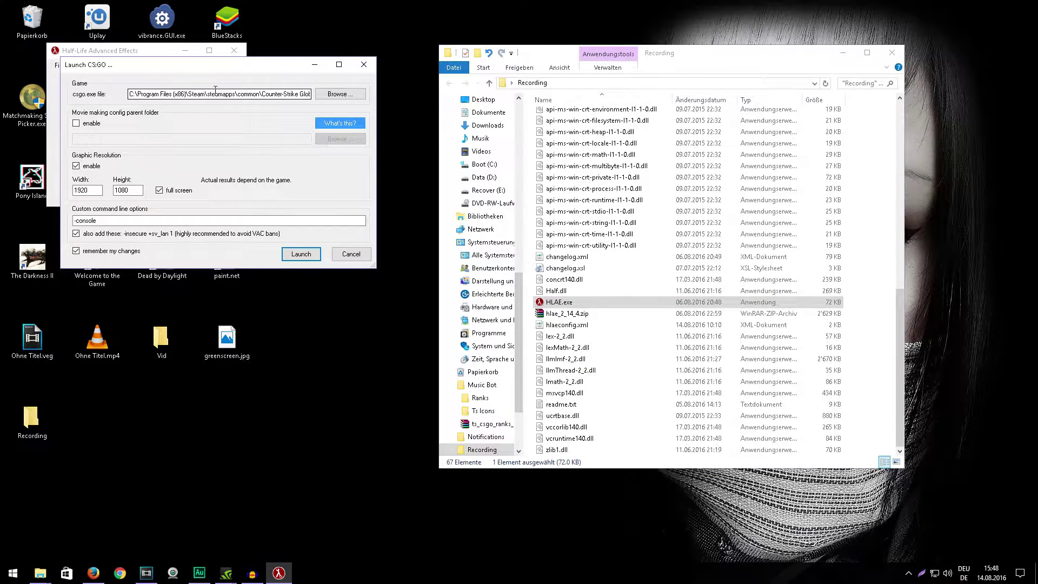
Open the sky changer folder, then launch CS:GO at 1920×1080 with -console
scroll(562, 178, "up", 12)
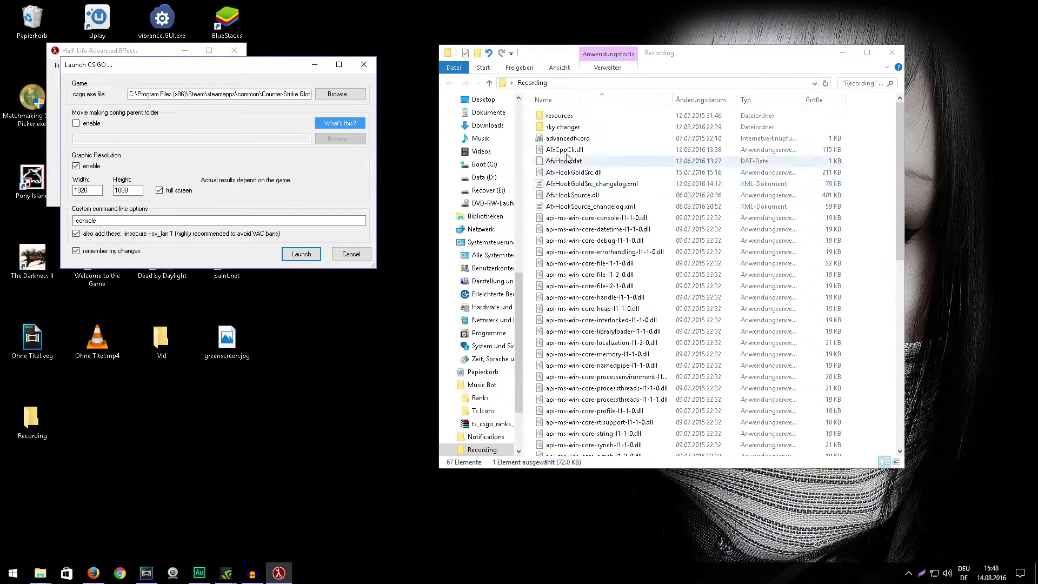
left_click(560, 127)
double_click(559, 128)
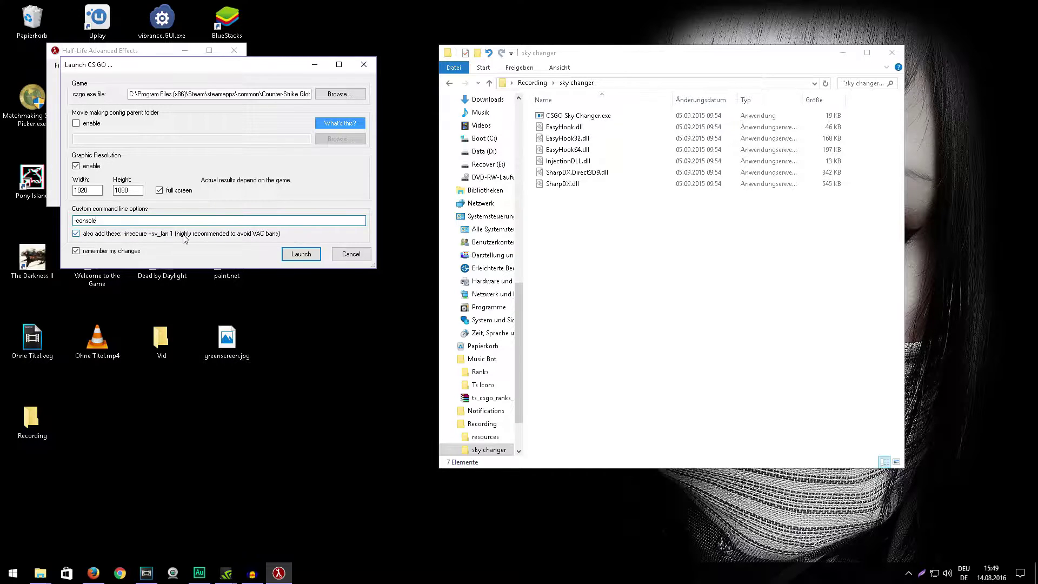
left_click(292, 257)
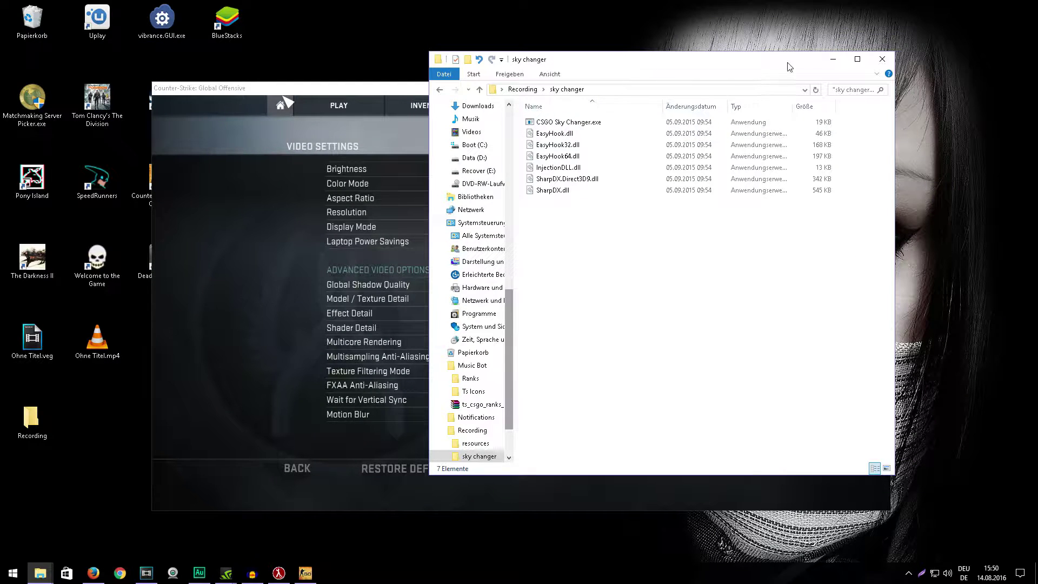
Run CSGO Sky Changer.exe from the sky changer folder, allowing the unverified program
left_click(843, 53)
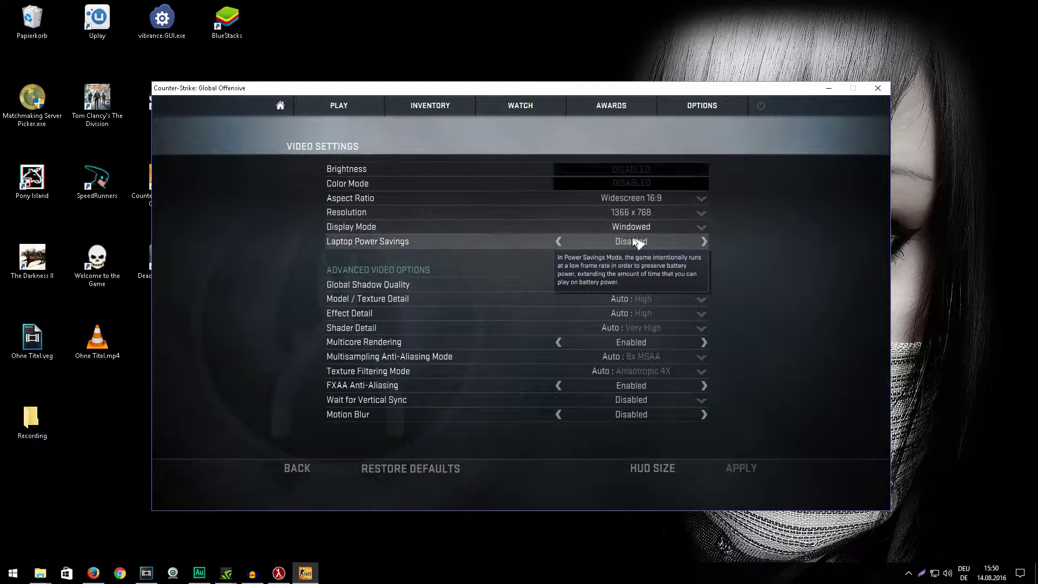
left_click(52, 573)
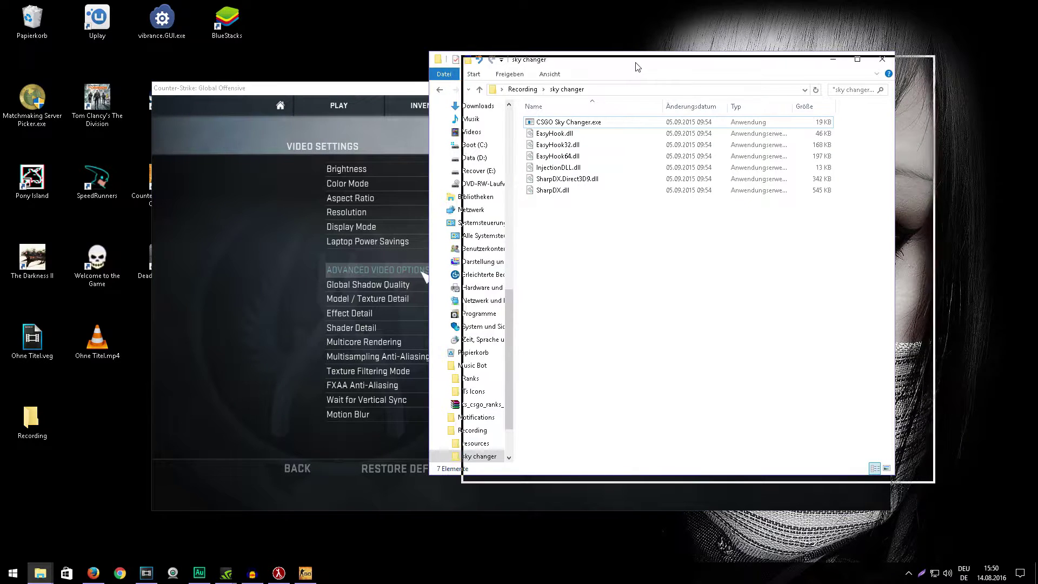
double_click(604, 127)
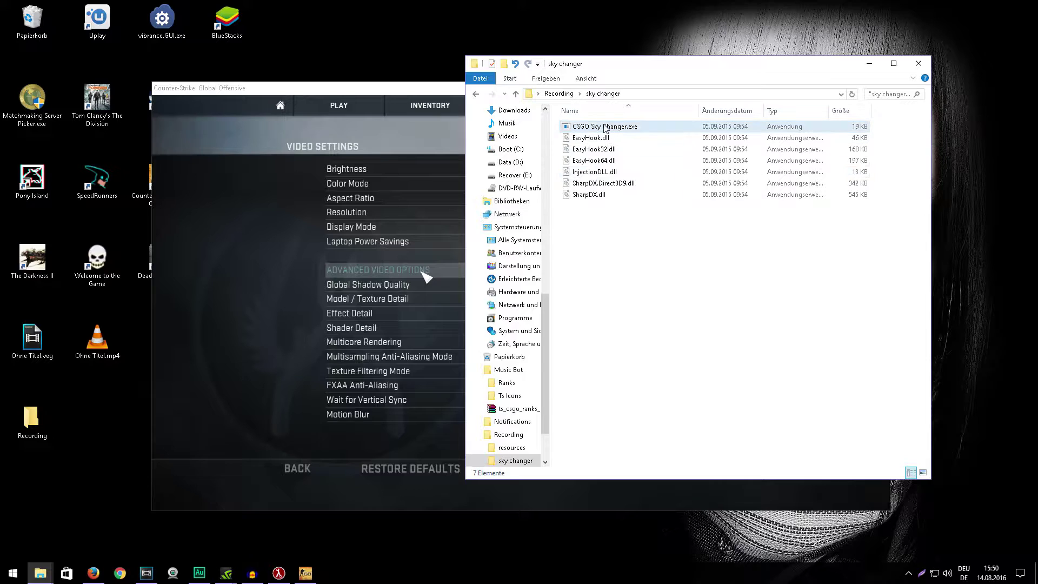
left_click(566, 297)
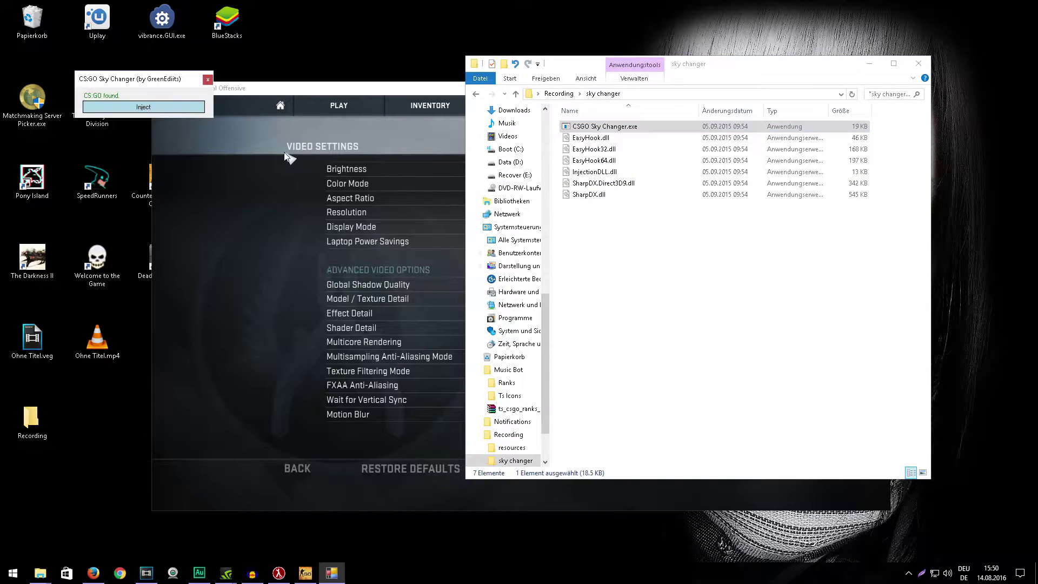
Inject the sky changer into CS:GO, close Explorer, and shift the game window right
left_click(136, 108)
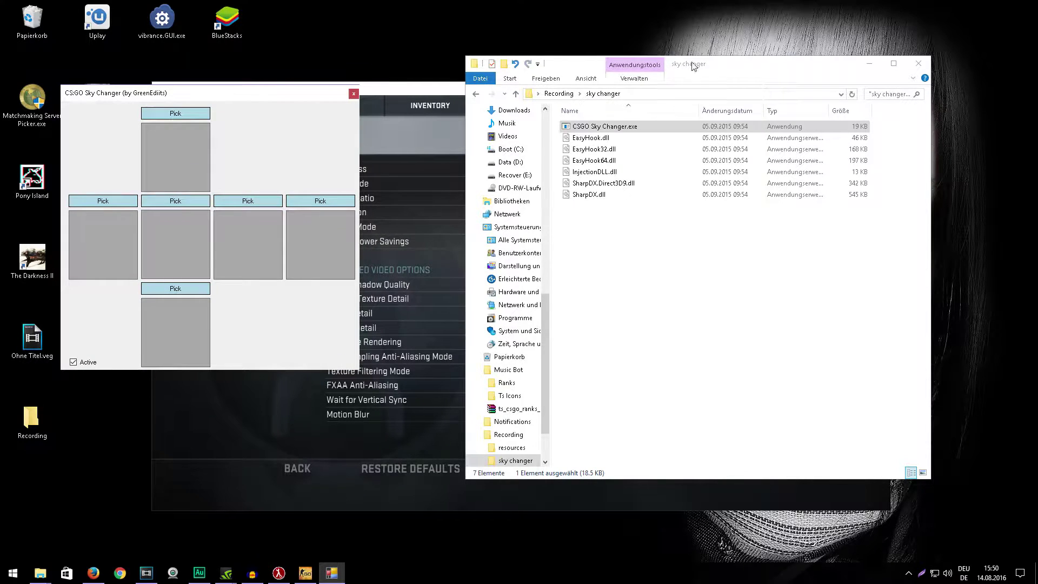
left_click(919, 63)
left_click_drag(491, 93, 532, 89)
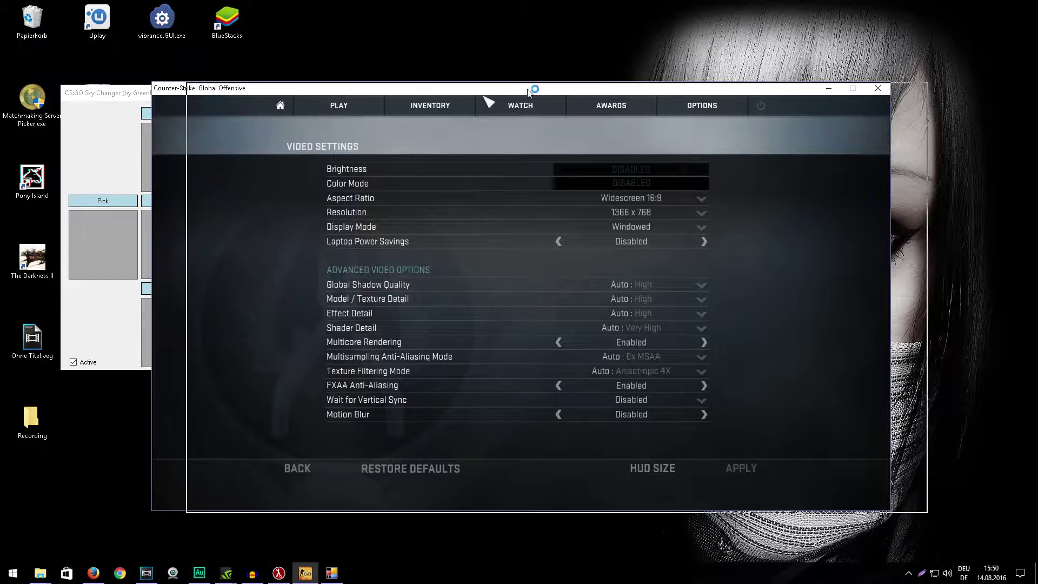
Start an offline Dust II bot match and join the Terrorists team
left_click(380, 107)
left_click(561, 107)
left_click(600, 165)
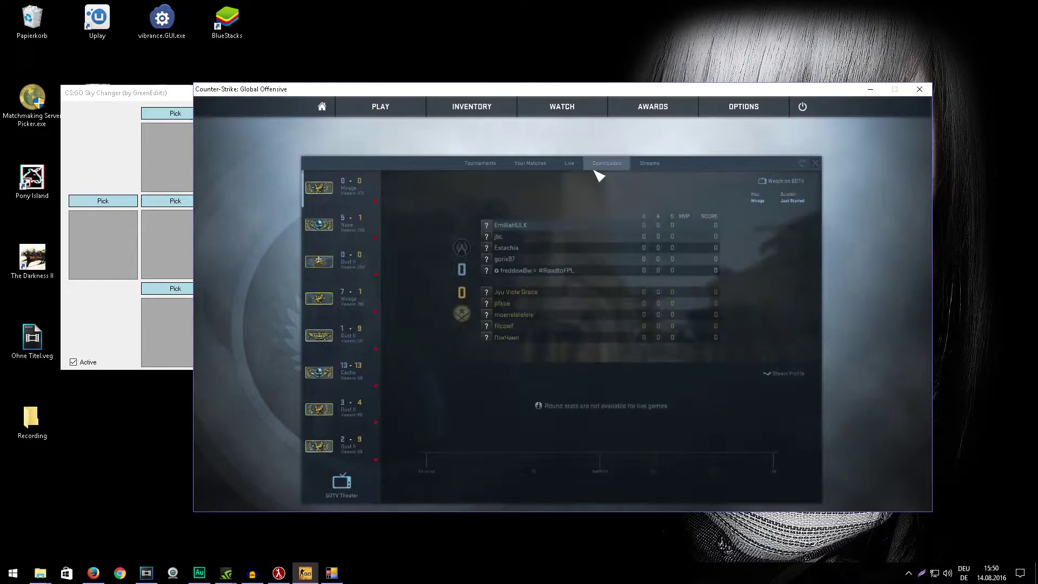
mouse_move(391, 108)
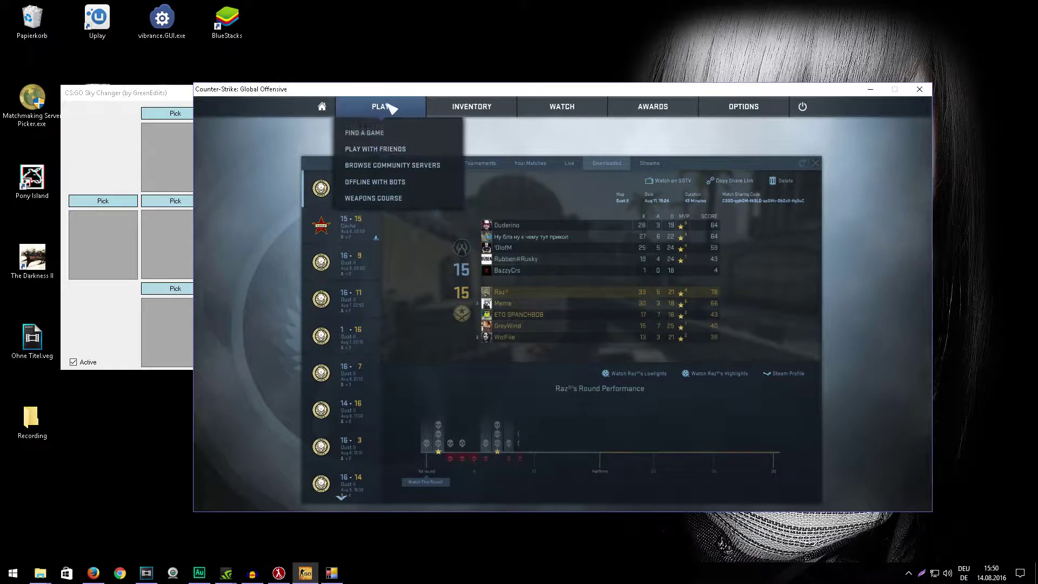
left_click(383, 186)
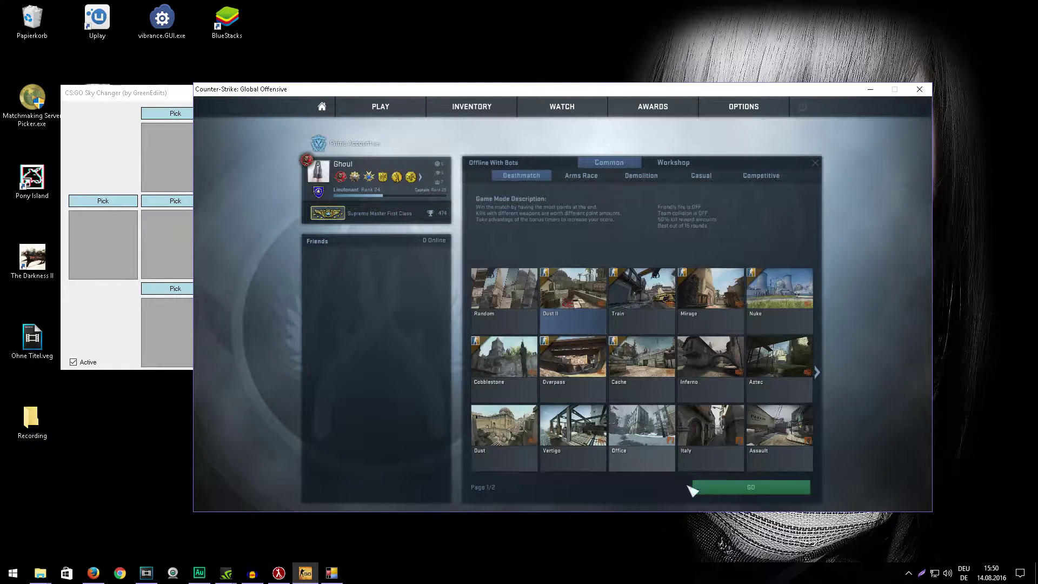
left_click(722, 489)
left_click(640, 386)
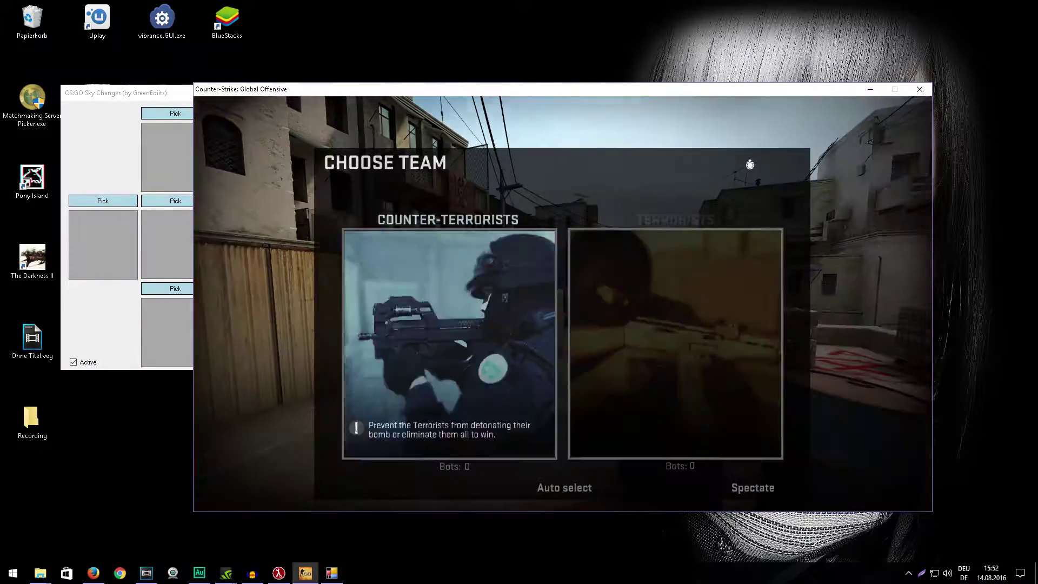
left_click(575, 297)
Walk toward B Doors with the knife, inspect it under the blue sky, then open Start
key("3")
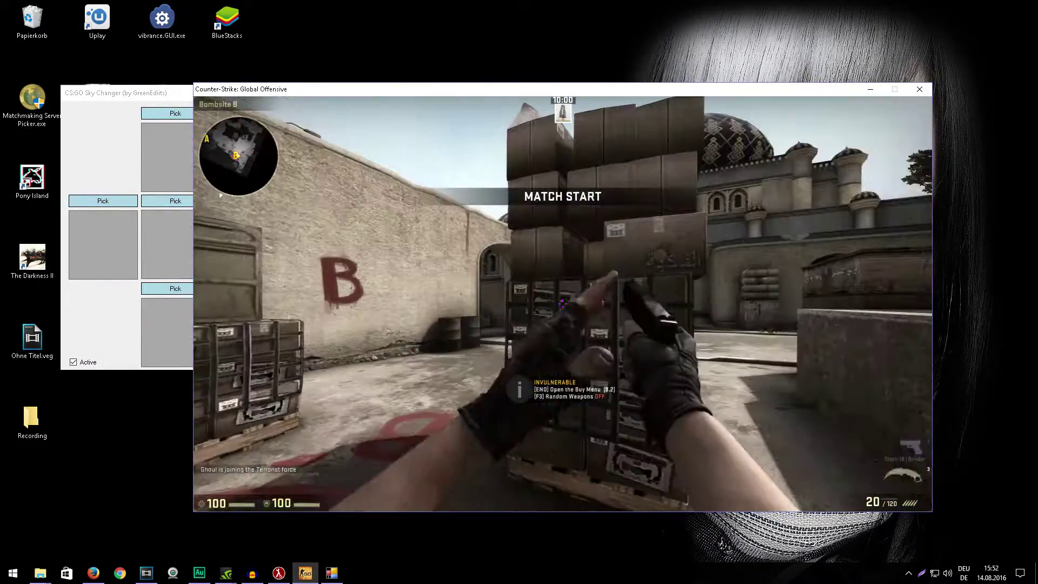
key("w")
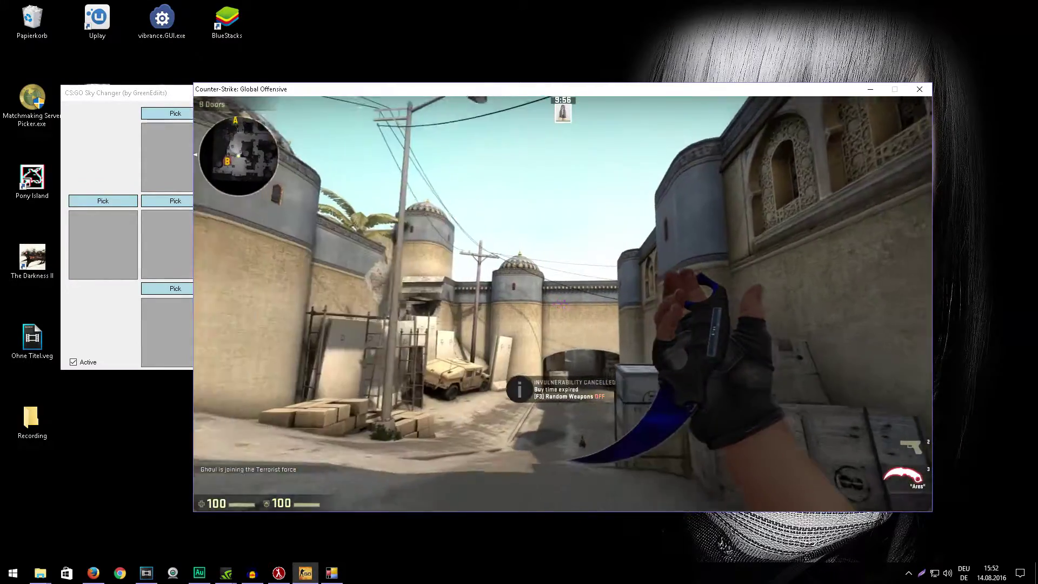
mouse_move(562, 303)
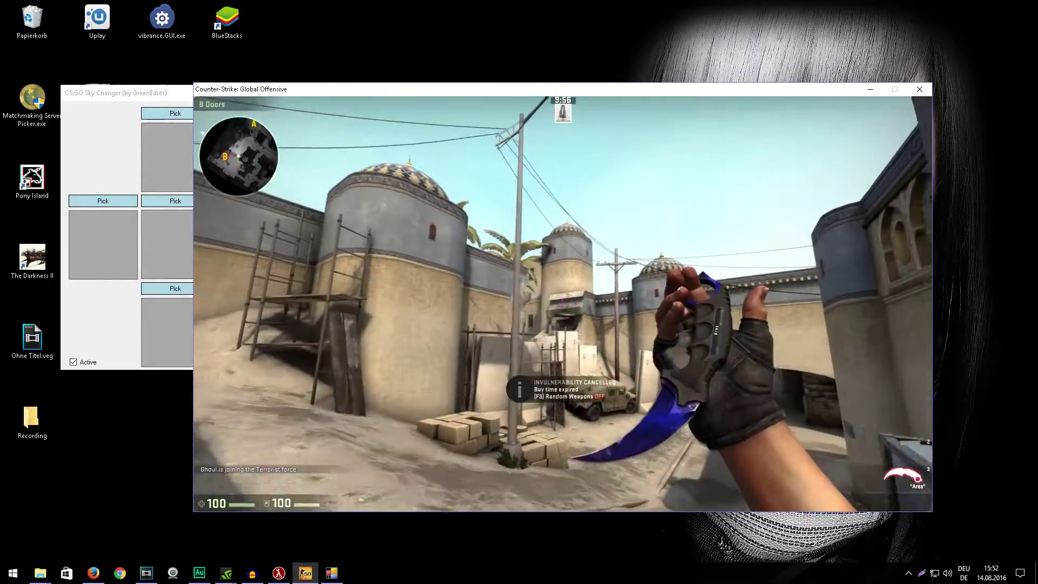
key("f")
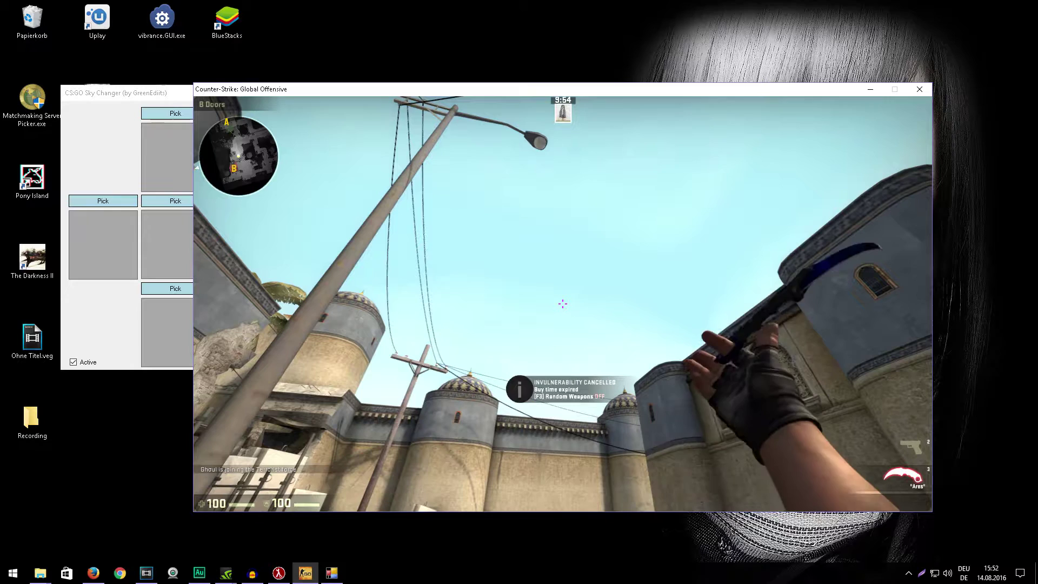
key("super")
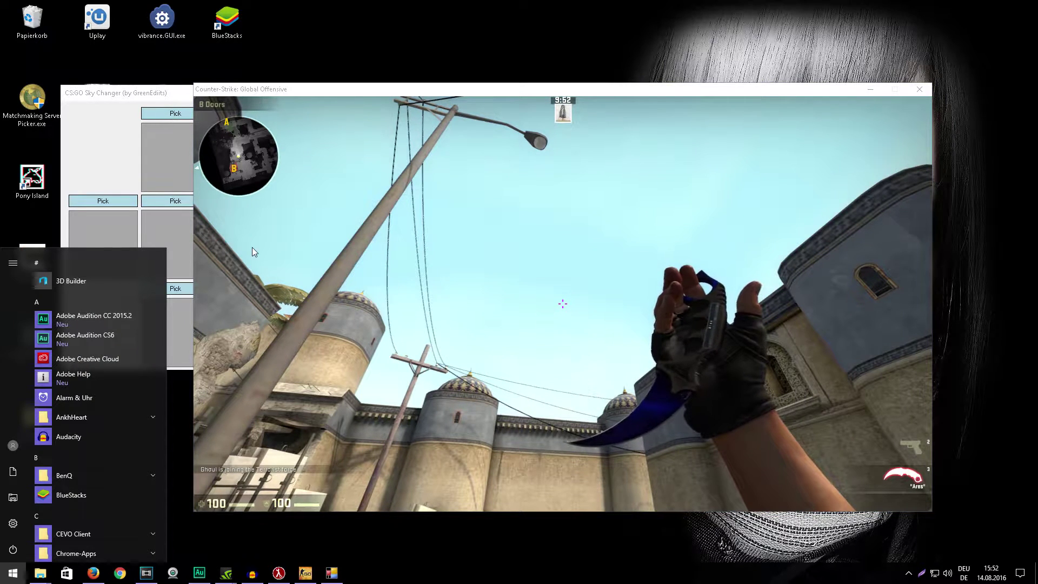
Set greenscreen.jpg as the top sky face, recovering from a mistaken Pony Island pick
left_click(113, 143)
left_click_drag(206, 93, 210, 100)
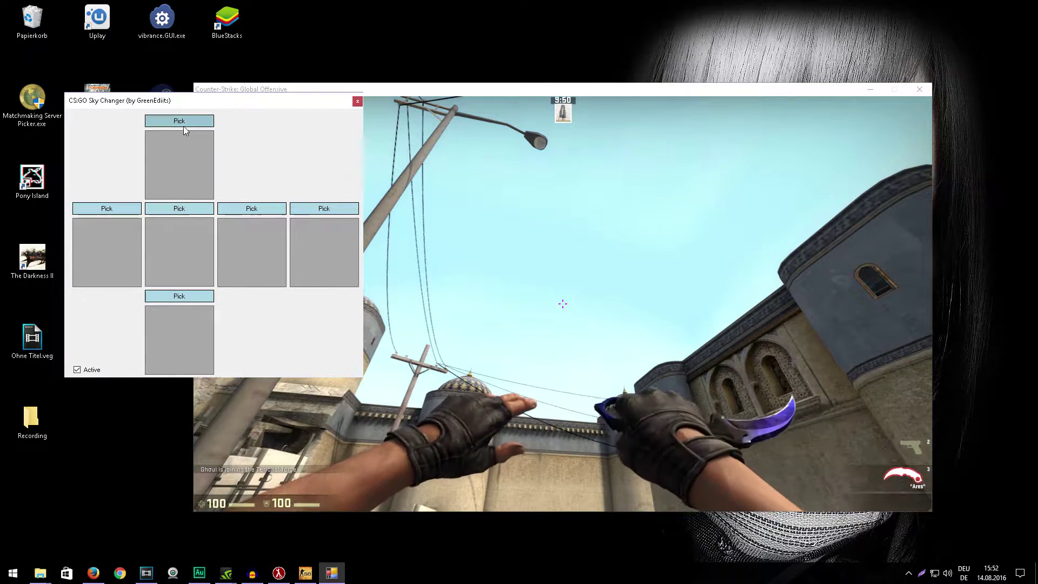
left_click(182, 125)
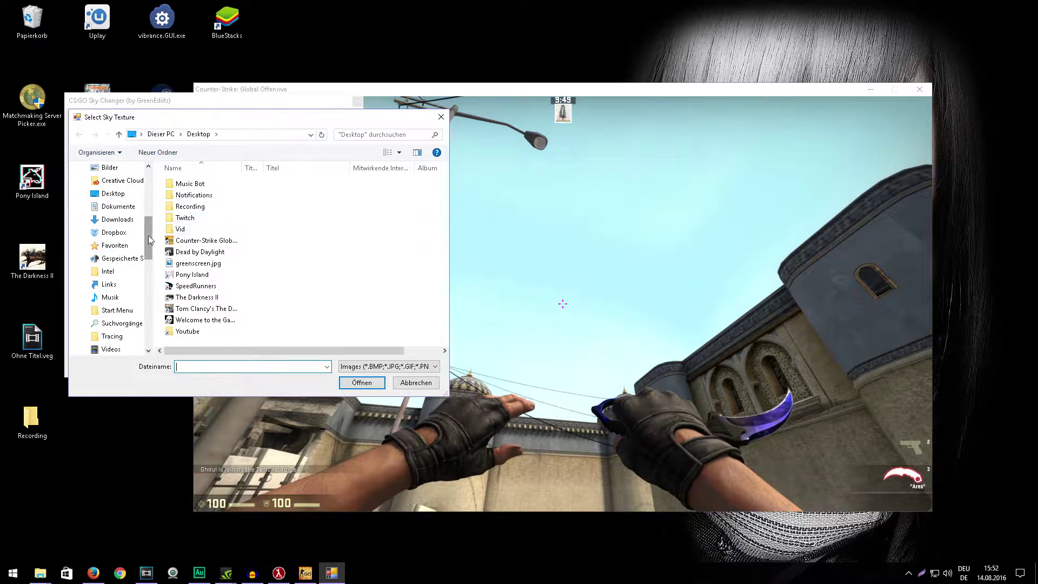
double_click(204, 264)
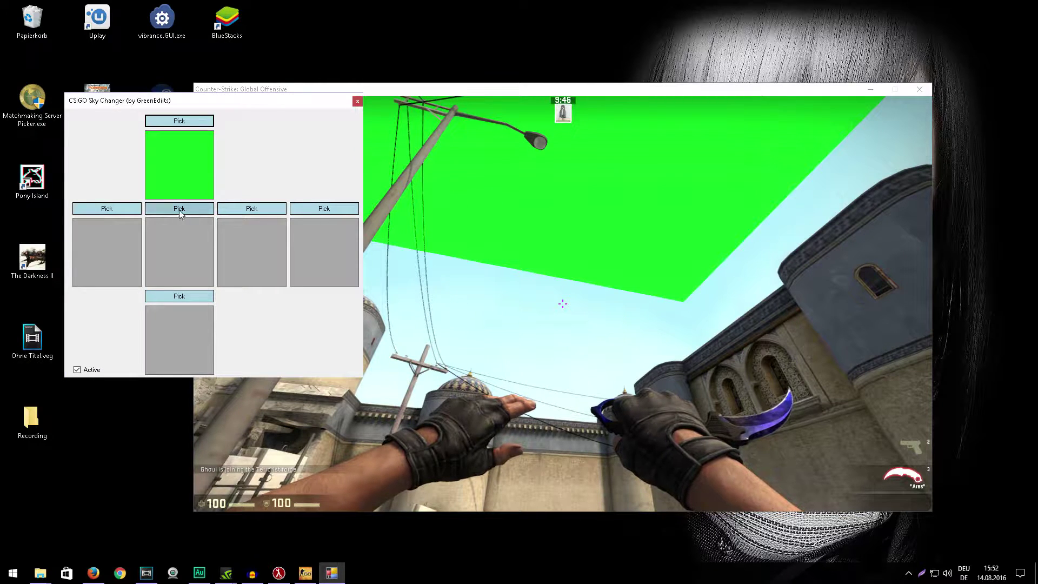
left_click(180, 210)
double_click(196, 273)
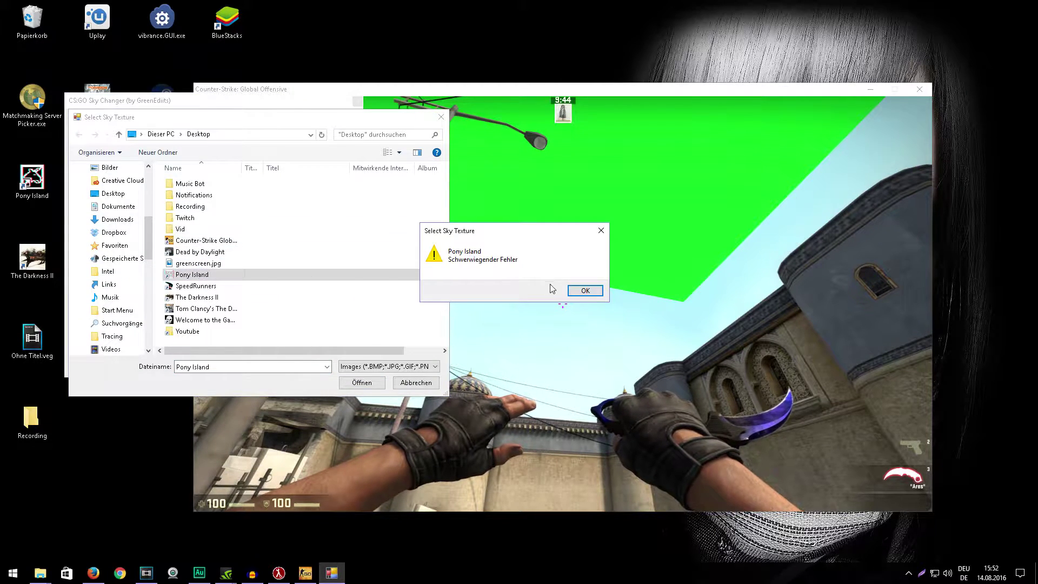
left_click(585, 291)
key("Escape")
Load greenscreen.jpg onto the four remaining sky faces
left_click(107, 210)
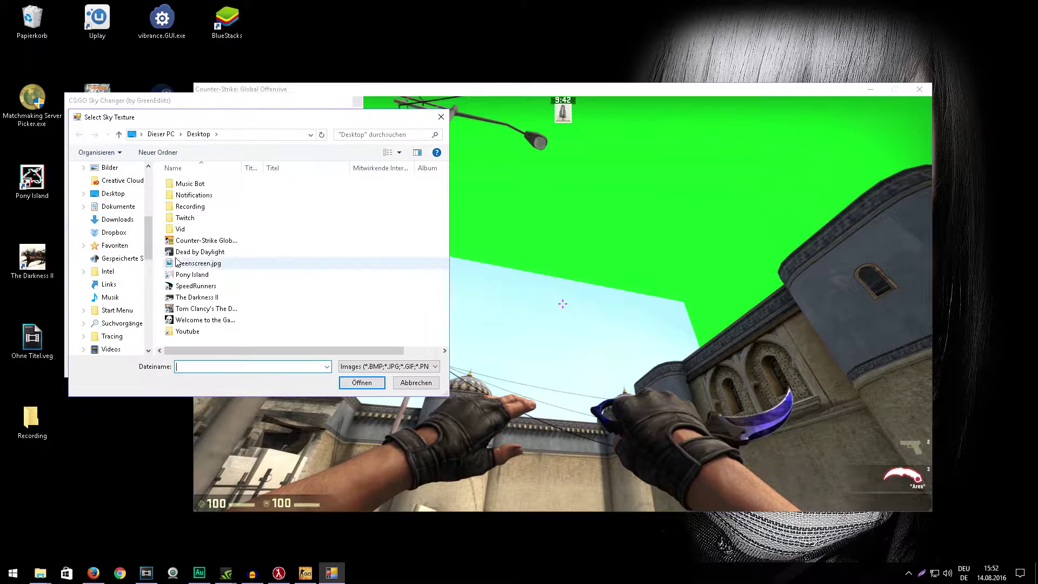
double_click(201, 268)
left_click(250, 208)
double_click(198, 263)
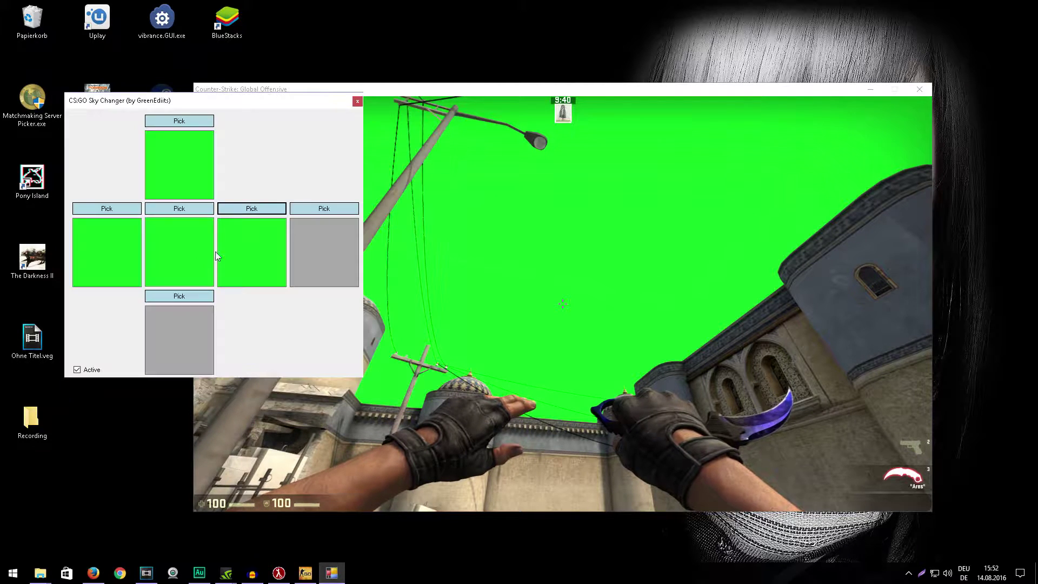
left_click(322, 210)
double_click(198, 264)
left_click(209, 330)
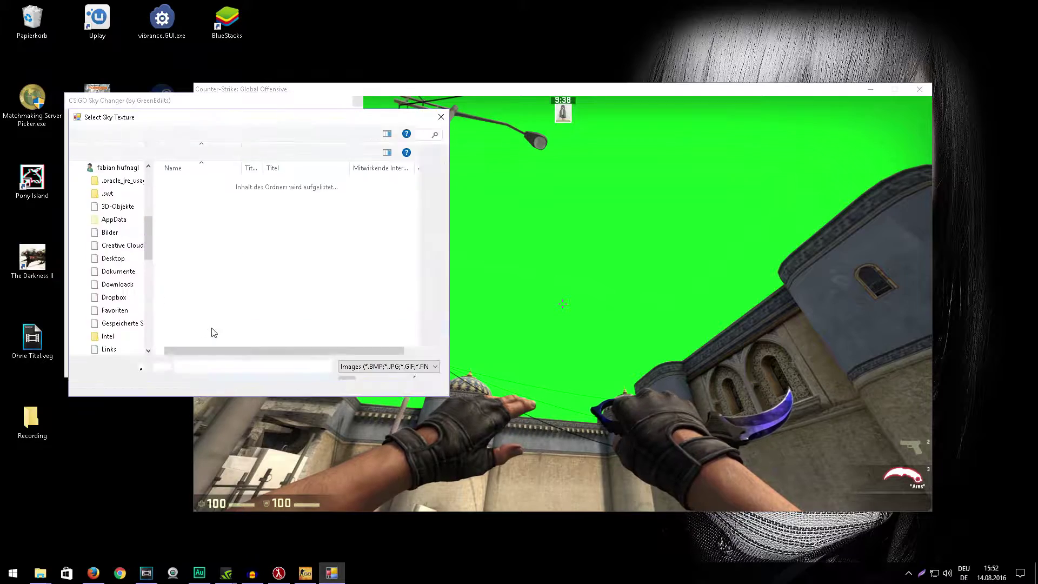
double_click(197, 263)
Walk around B Doors in Dust II viewing the green sky, switching to the Glock-18
left_click(452, 304)
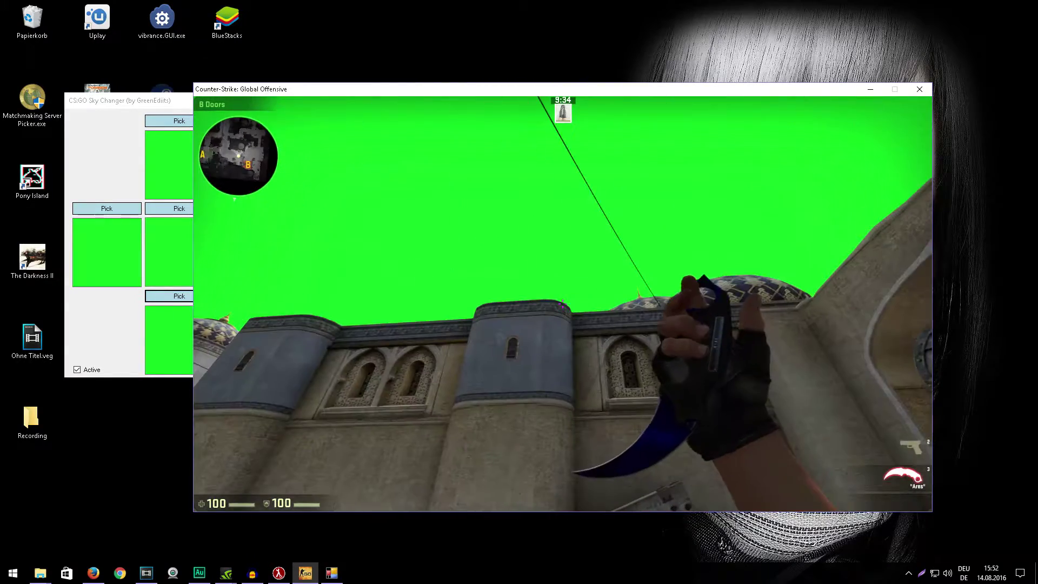
key("w")
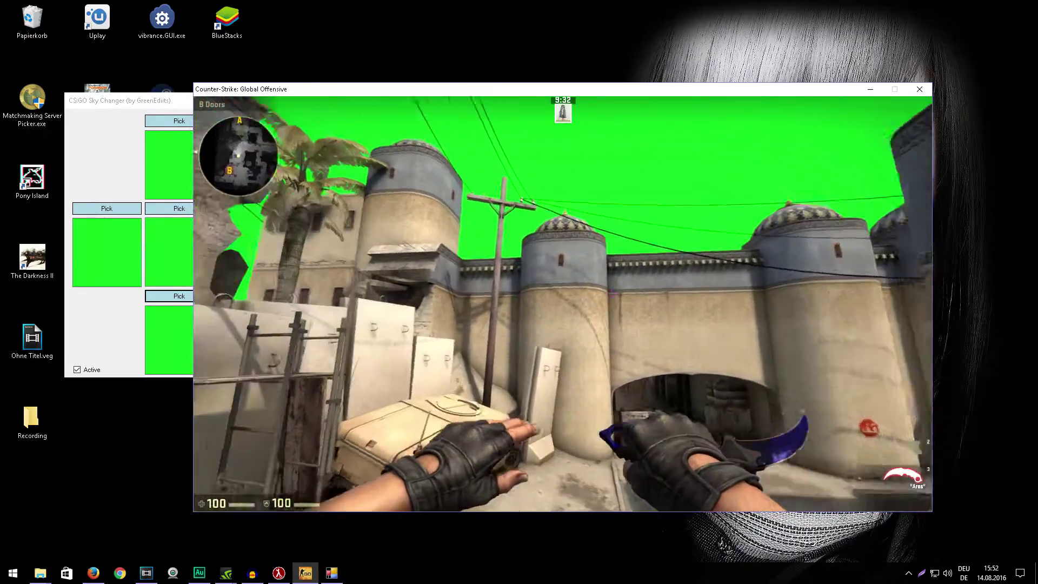
key("w")
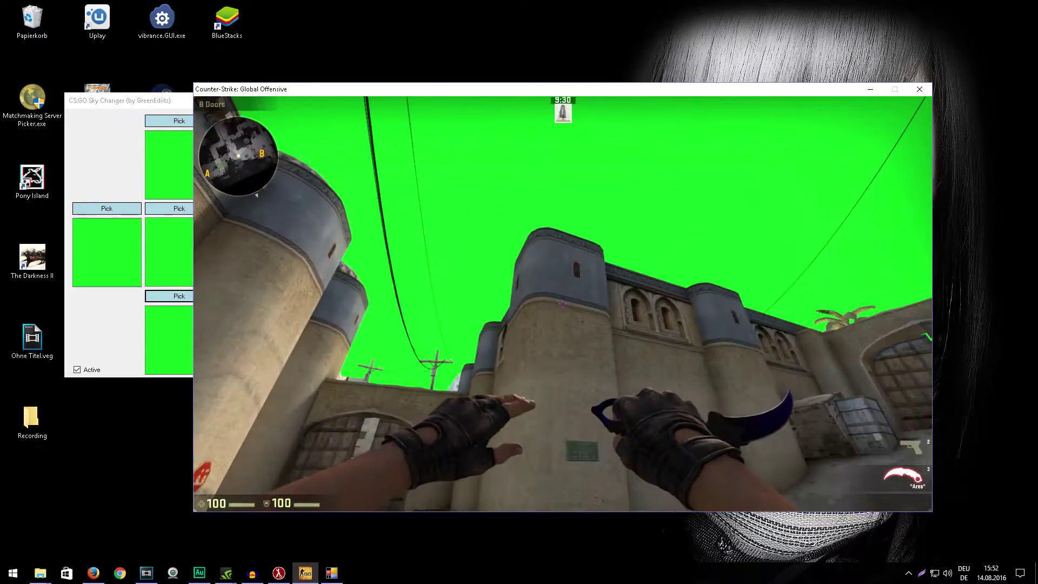
key("w")
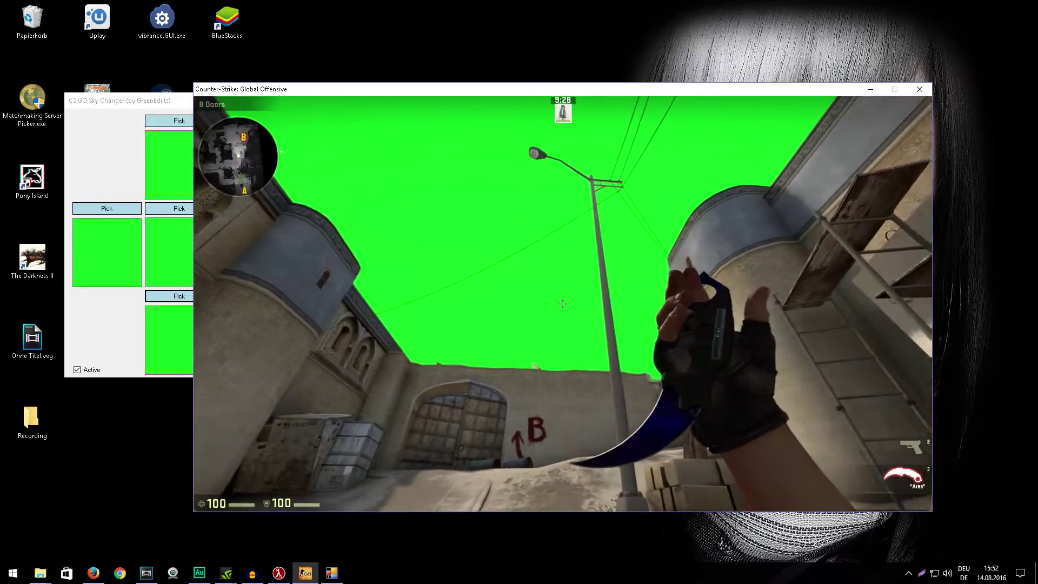
key("w")
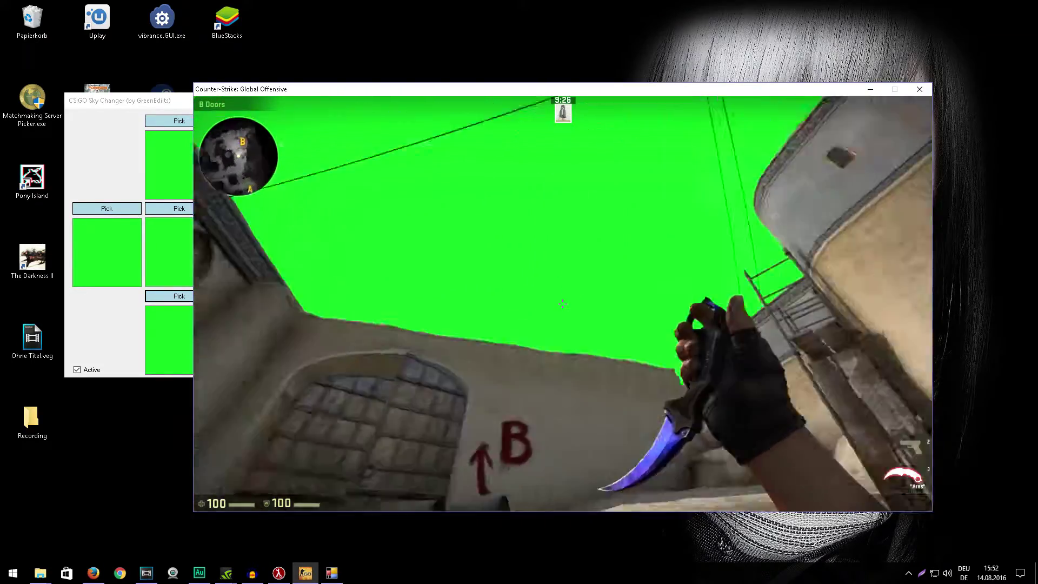
key("w")
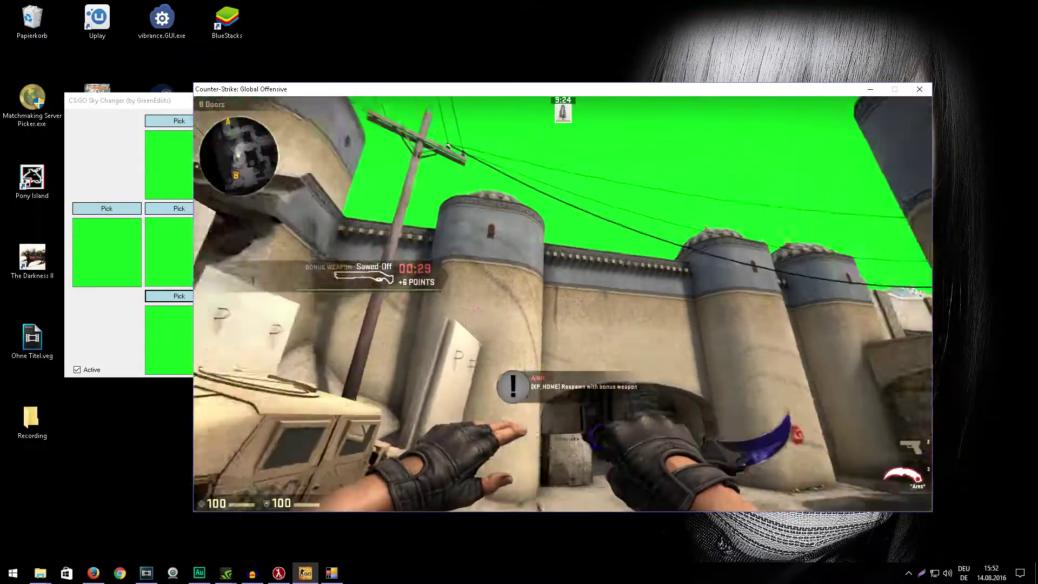
key("w")
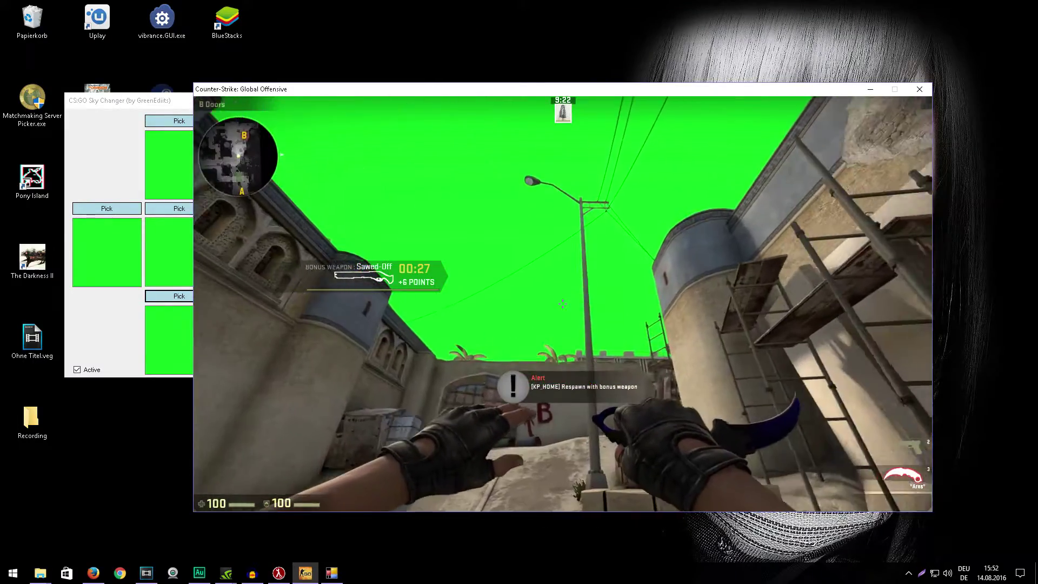
key("2")
key("w")
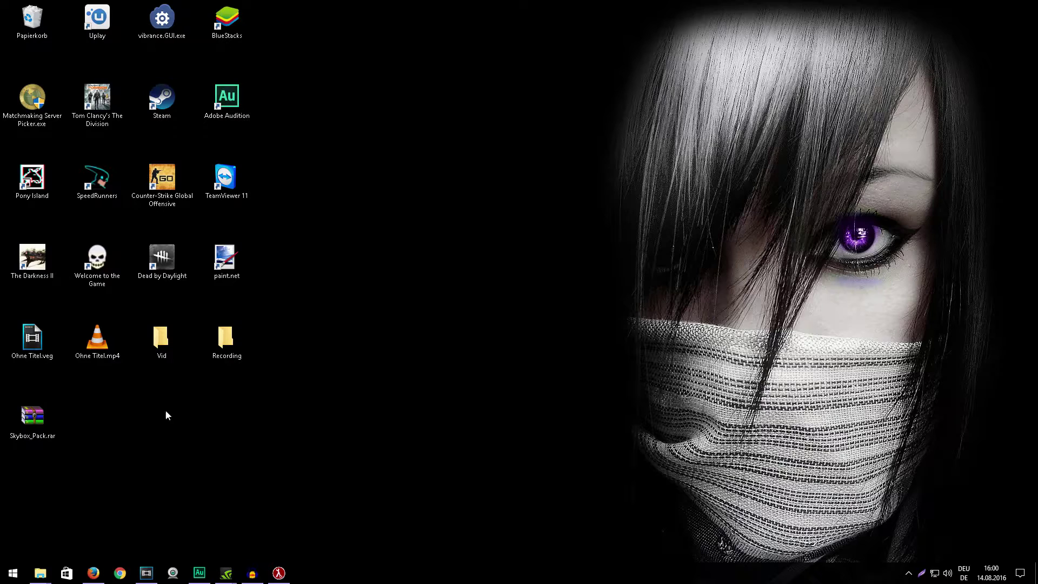
Deselect Skybox_Pack.rar on the desktop and open the Recording folder
left_click(35, 420)
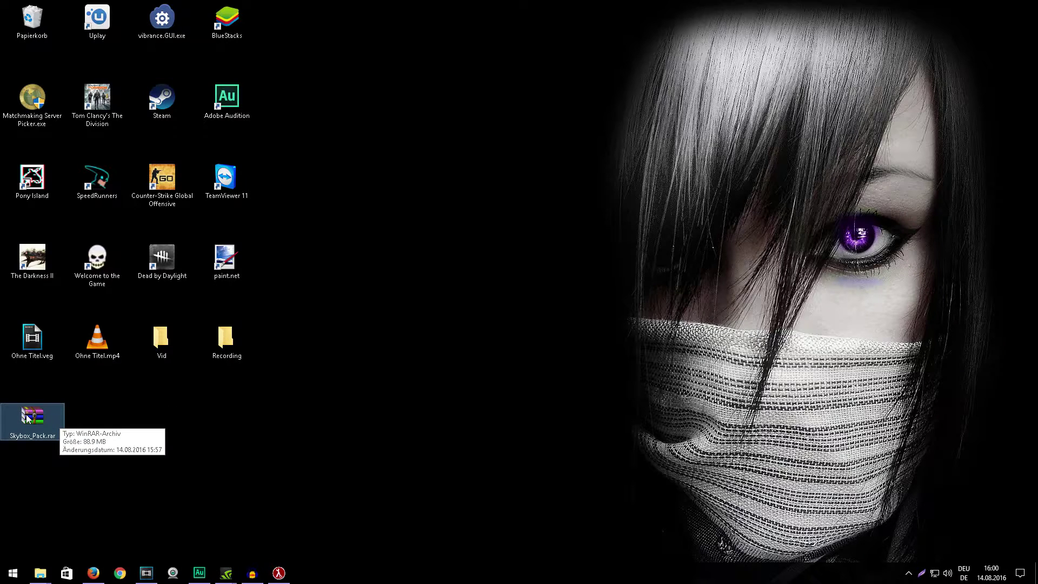
right_click(26, 415)
left_click(87, 432)
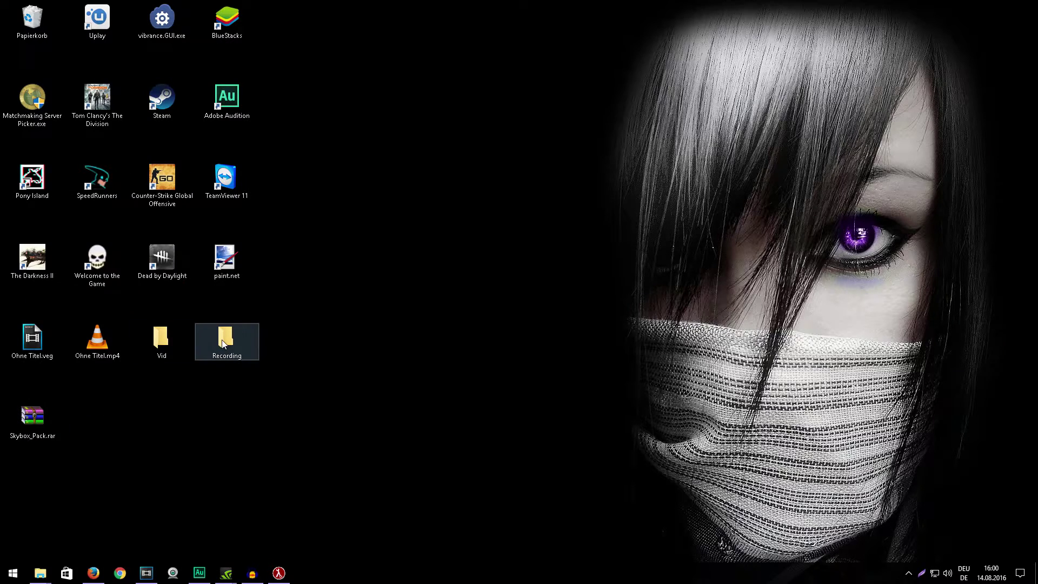
left_click(236, 336)
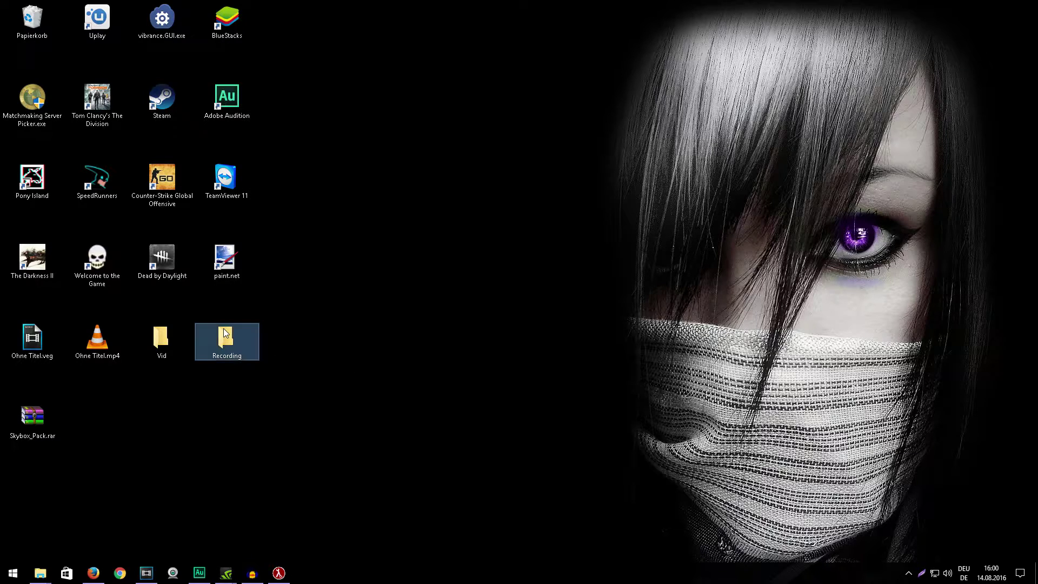
double_click(226, 334)
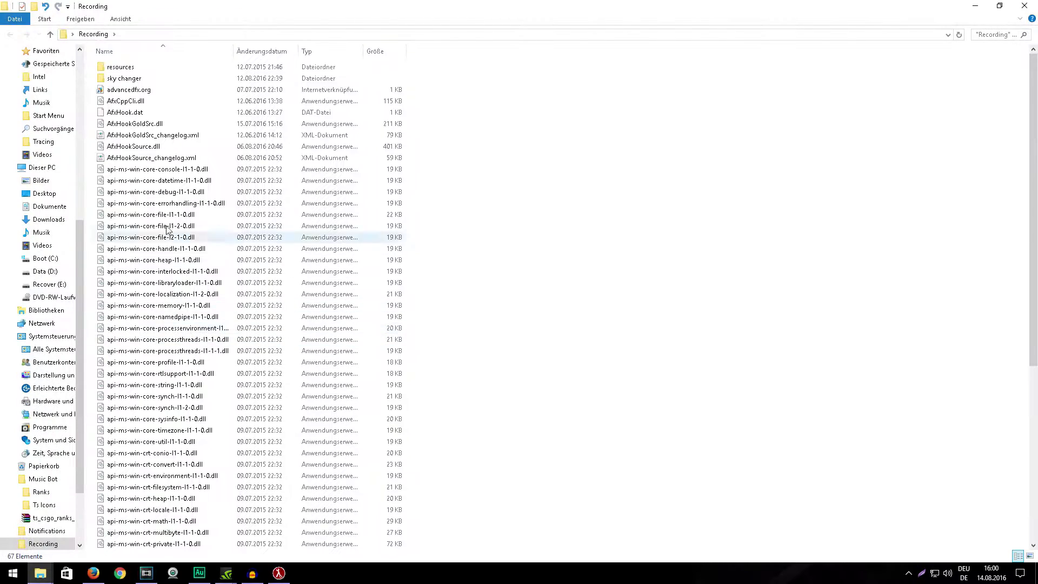
Navigate resources > AfxHookSource > assets > csgo > materials > skybox
double_click(120, 68)
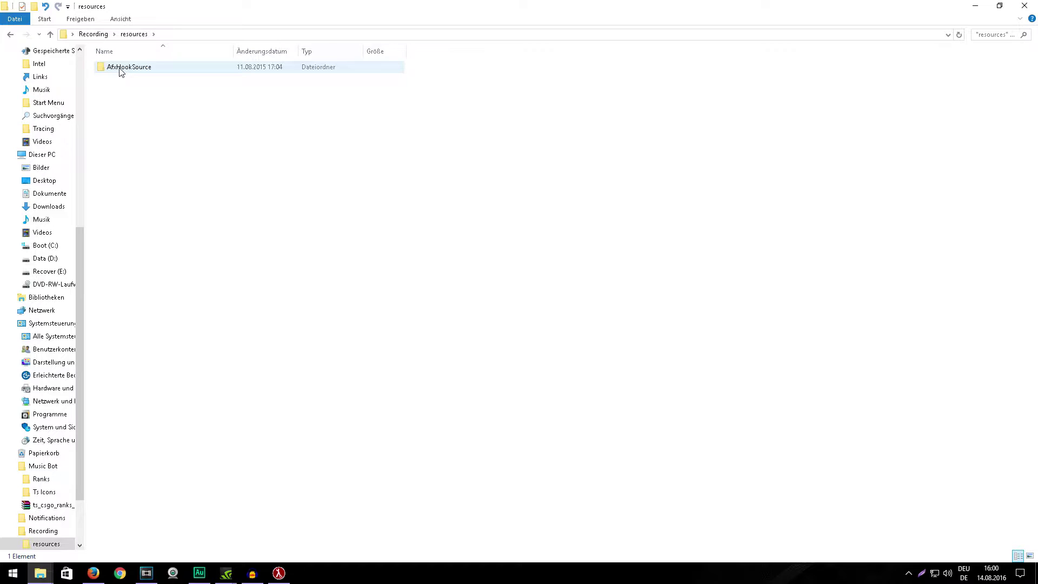
double_click(121, 68)
double_click(123, 71)
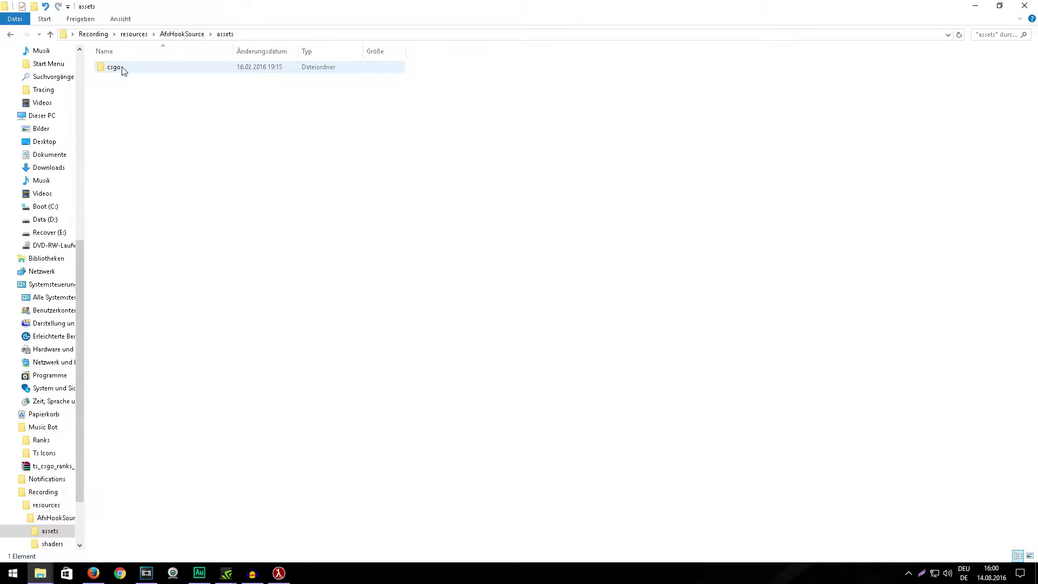
double_click(111, 68)
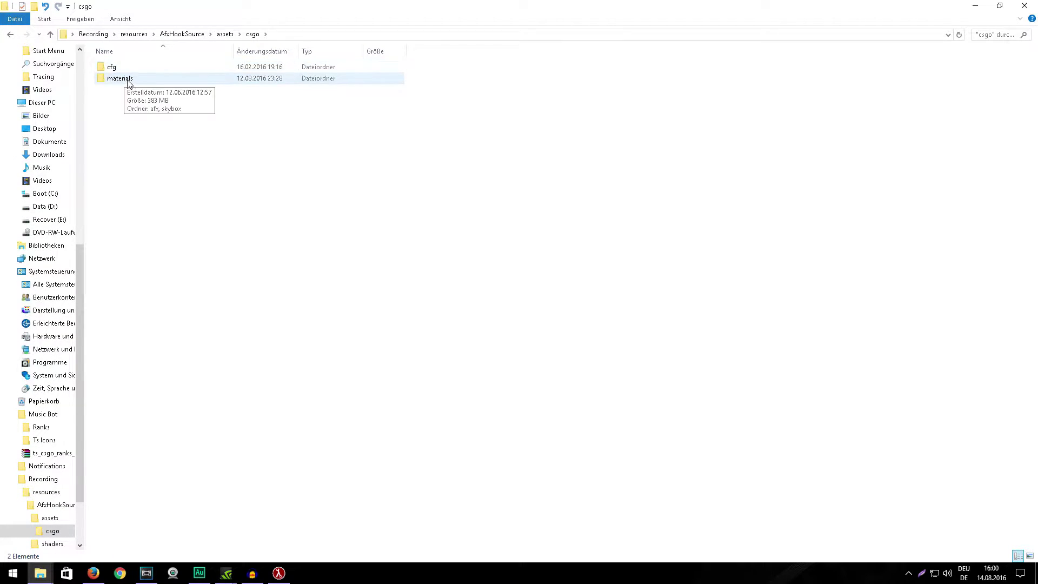
double_click(127, 80)
double_click(123, 80)
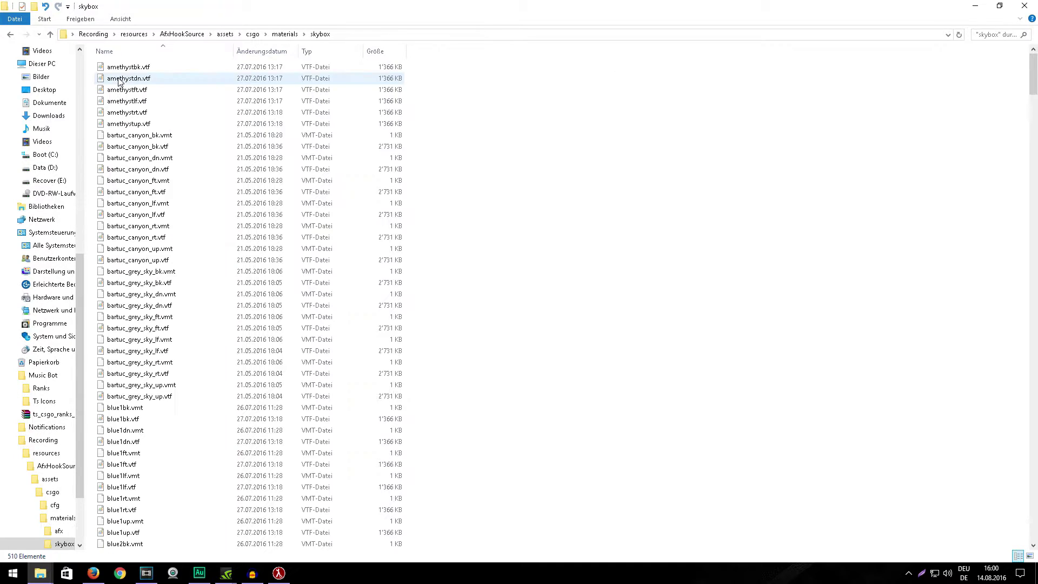
Scroll through the skybox folder's .vtf/.vmt sky textures, then close File Explorer
scroll(456, 134, "down", 19)
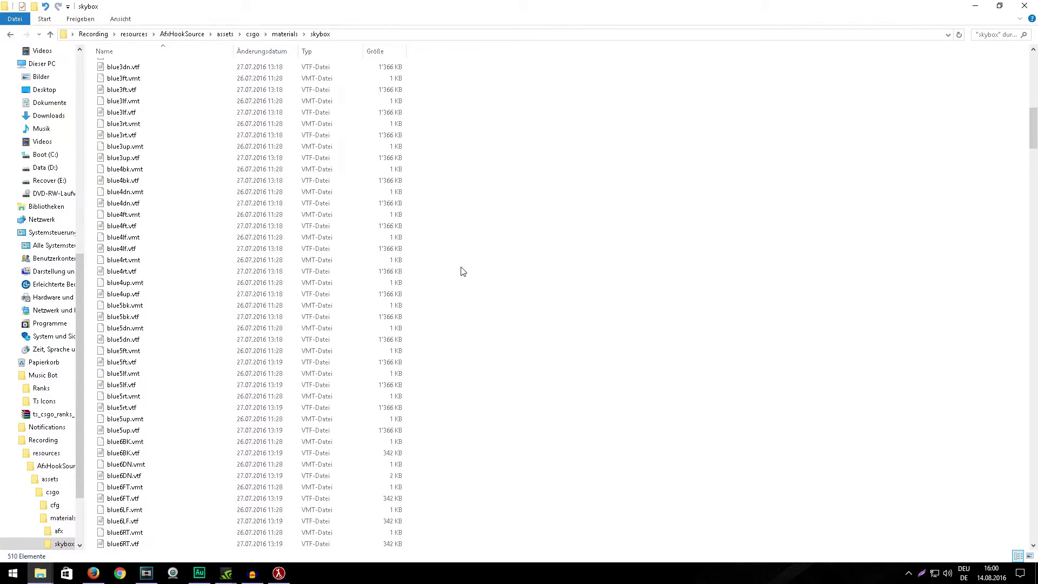
scroll(220, 81, "up", 3)
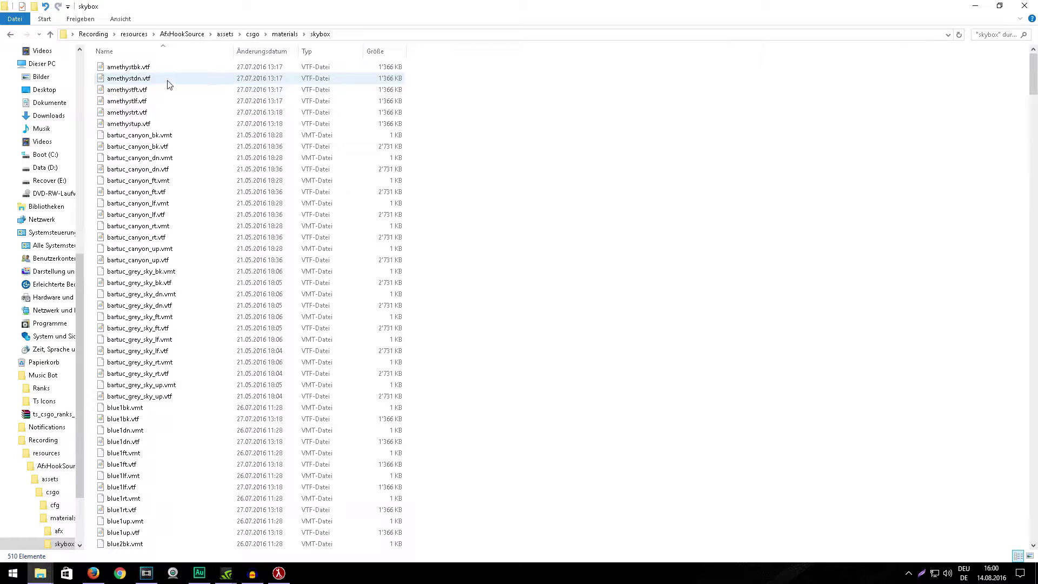
scroll(170, 86, "down", 20)
scroll(173, 90, "down", 20)
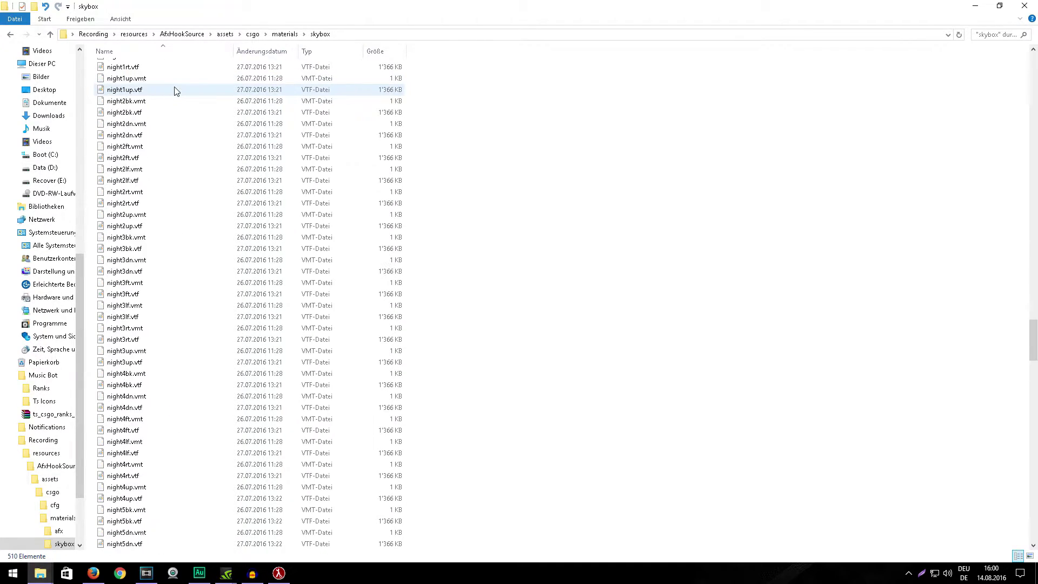
scroll(184, 108, "up", 20)
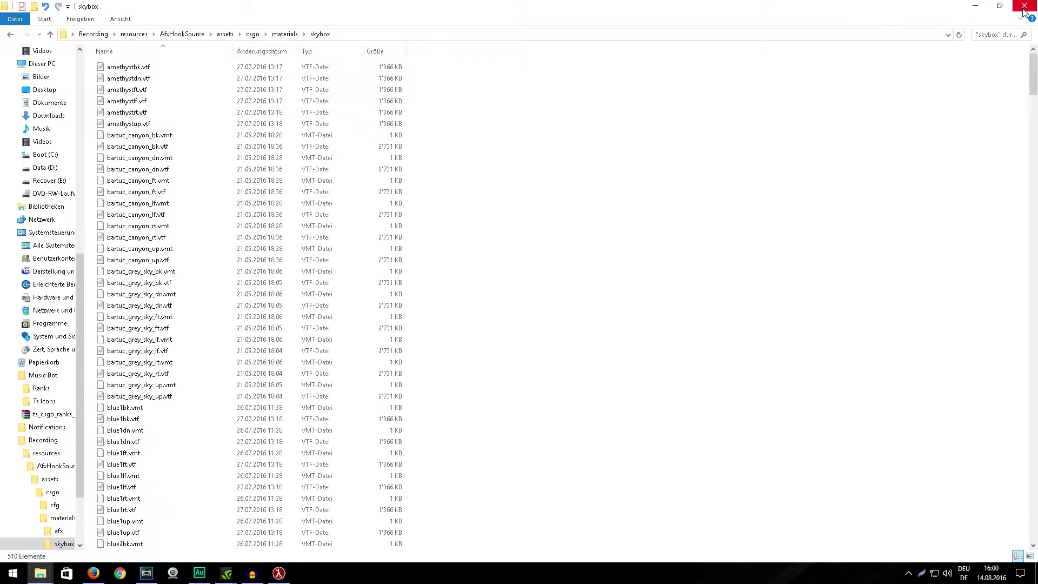
scroll(140, 243, "down", 3)
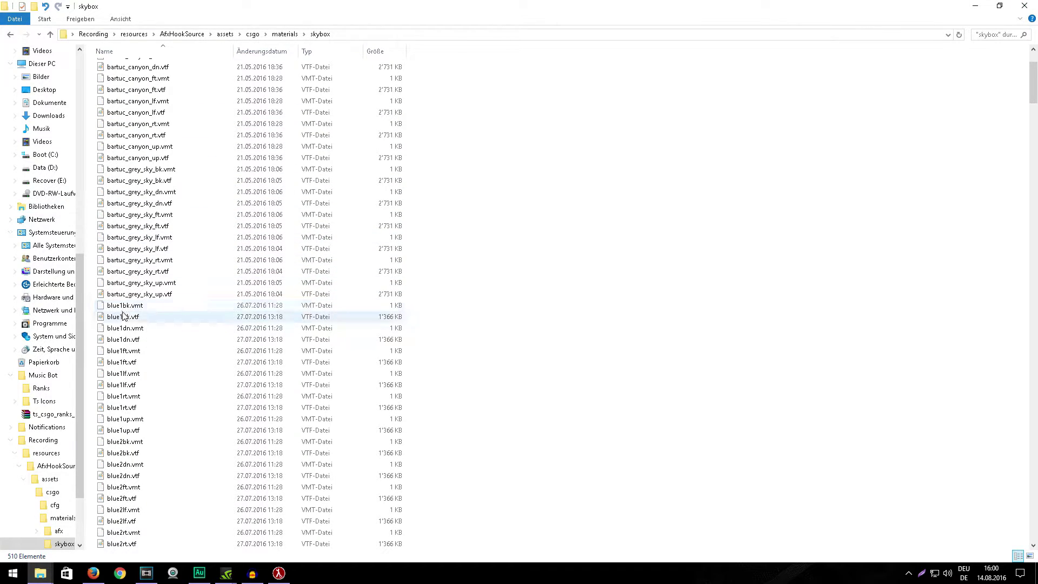
left_click(1024, 11)
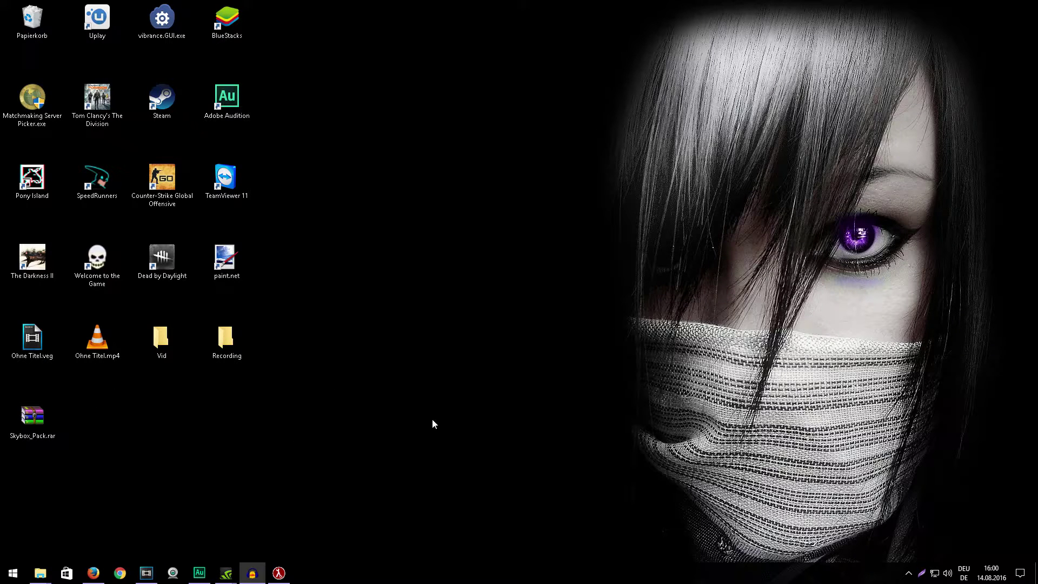
Run HLAE.exe from the Recording folder and launch CS:GO at 1920×1080 with -console
double_click(223, 338)
scroll(116, 402, "down", 10)
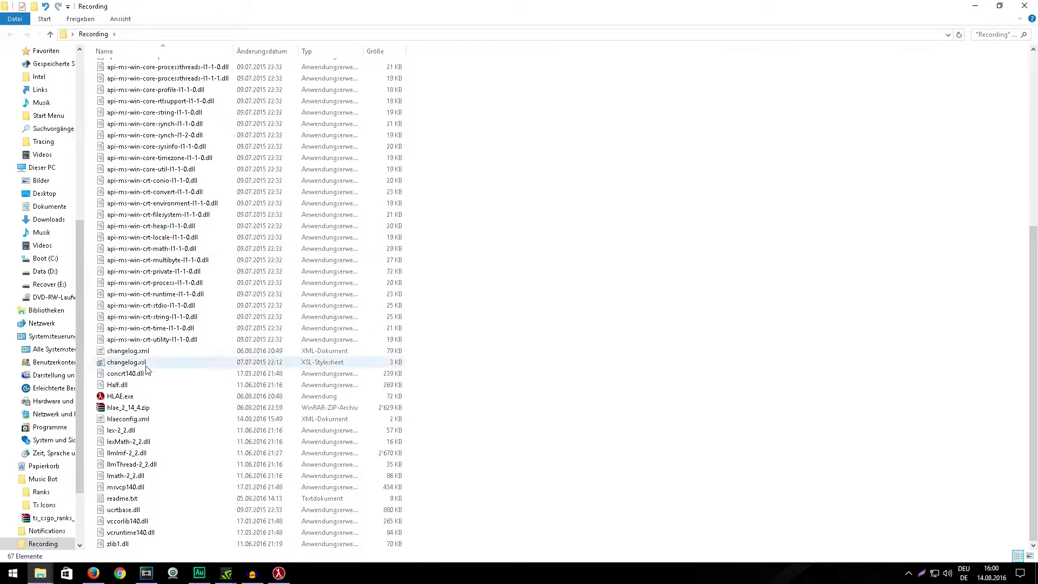
double_click(116, 400)
left_click(553, 295)
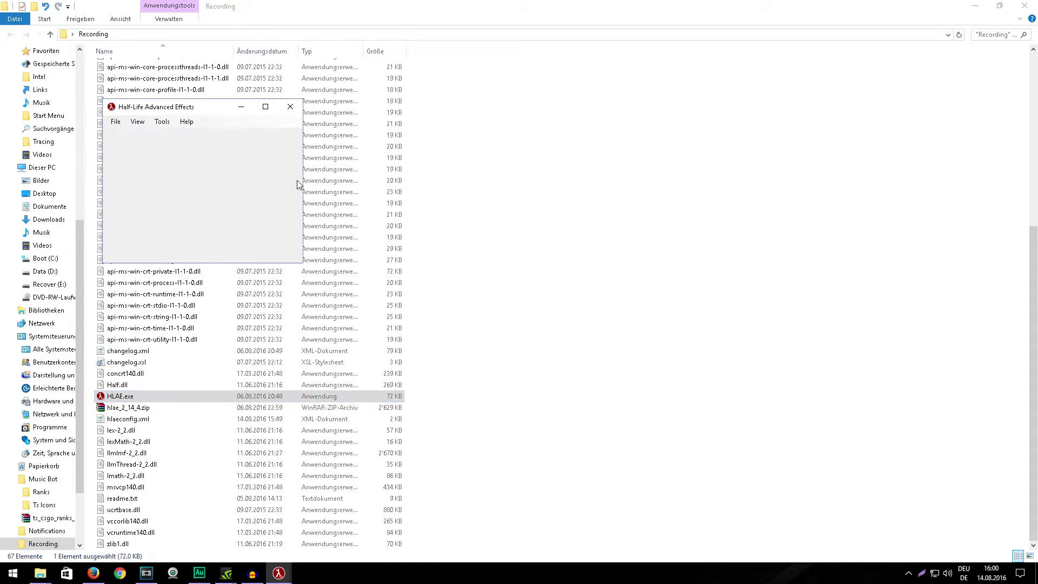
left_click(114, 121)
left_click(144, 132)
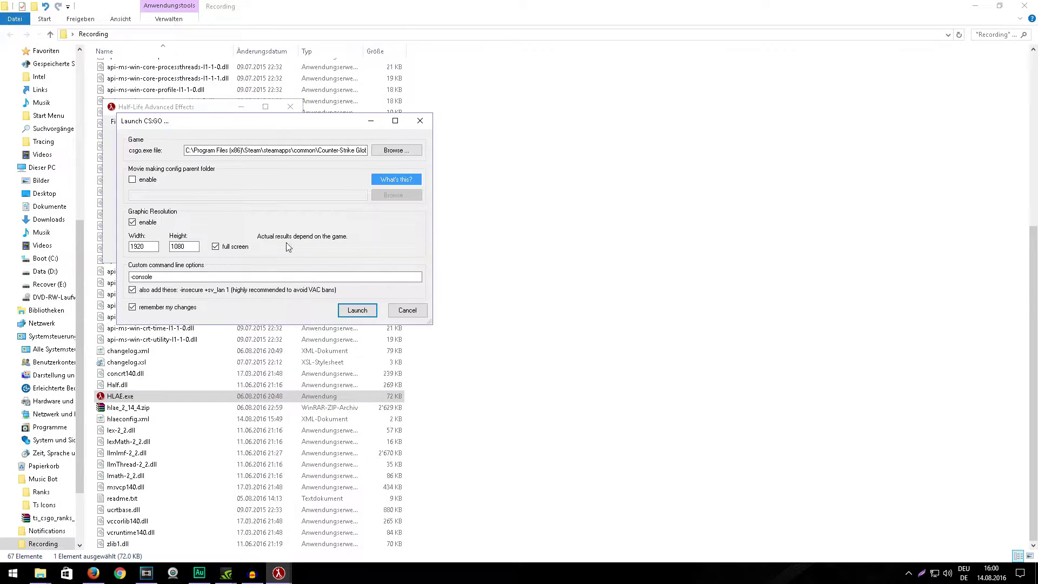
left_click(356, 311)
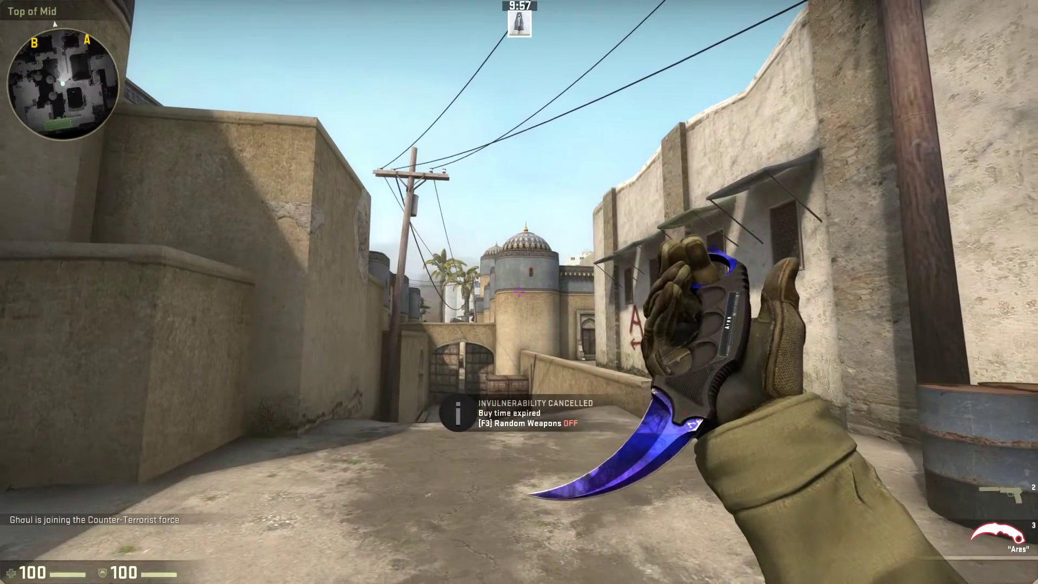
Enter sv_cheats 1 and sv_skyname blue1 in the console to show the cloudy mountain sky
key("grave")
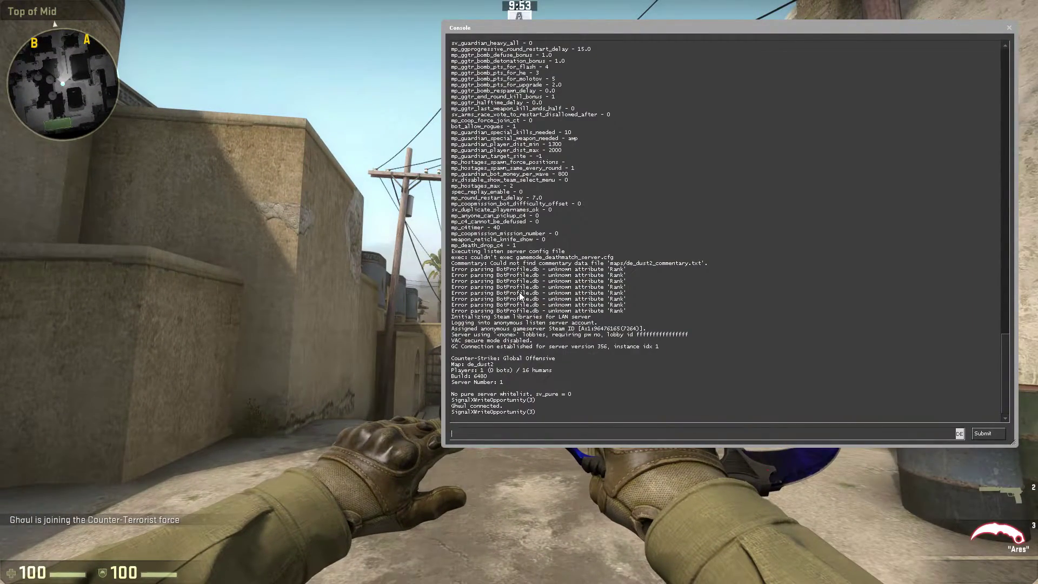
type("sv_cheats 1")
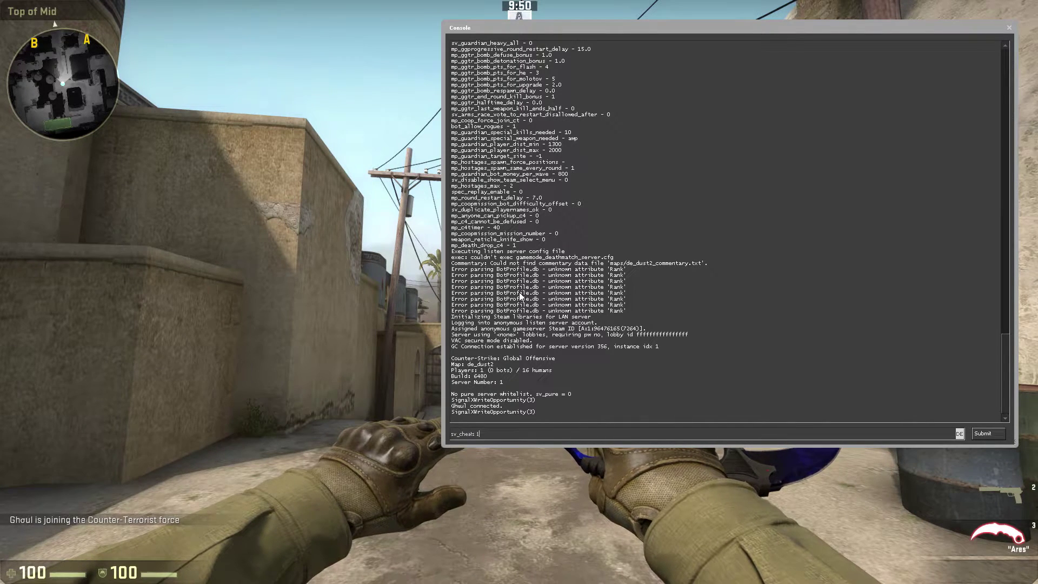
key("Return")
type("sv")
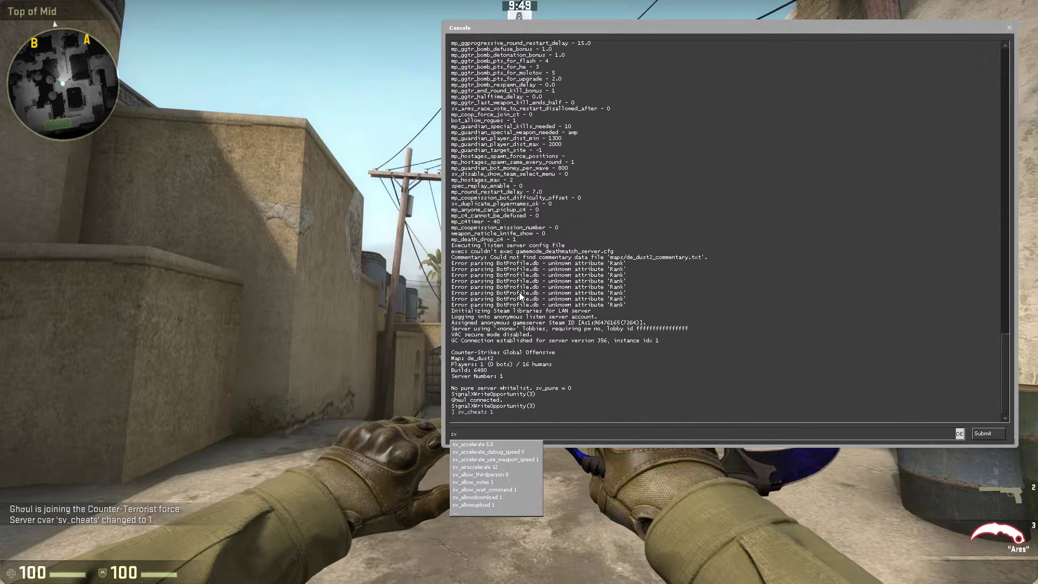
type("_skyname")
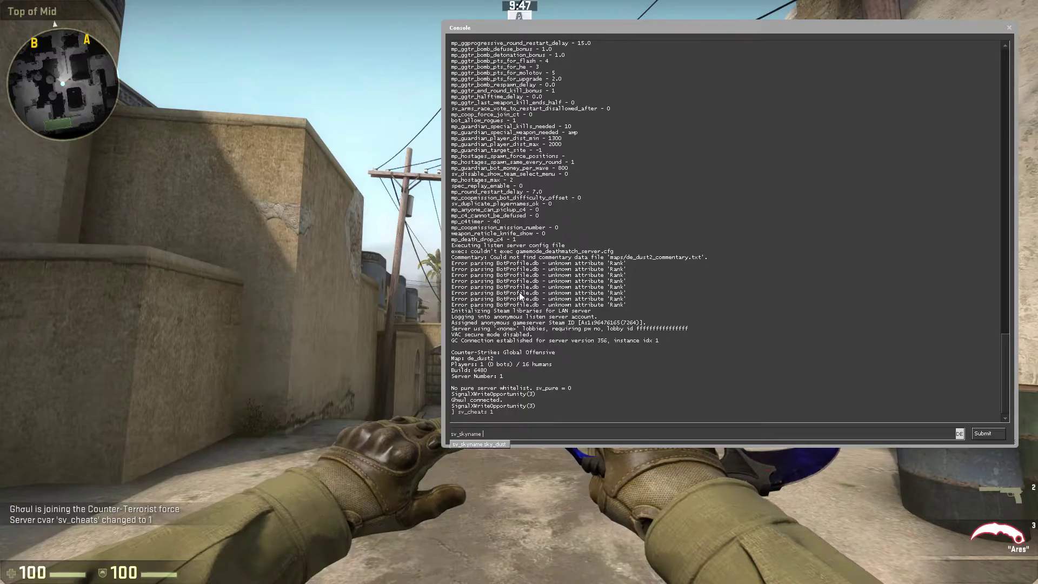
type("ue1")
key("Return")
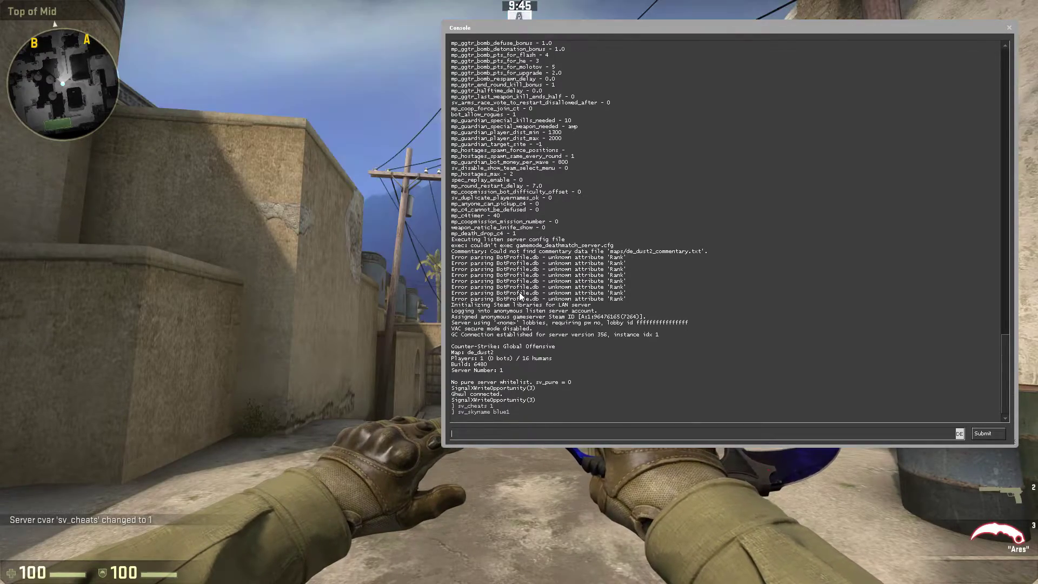
key("grave")
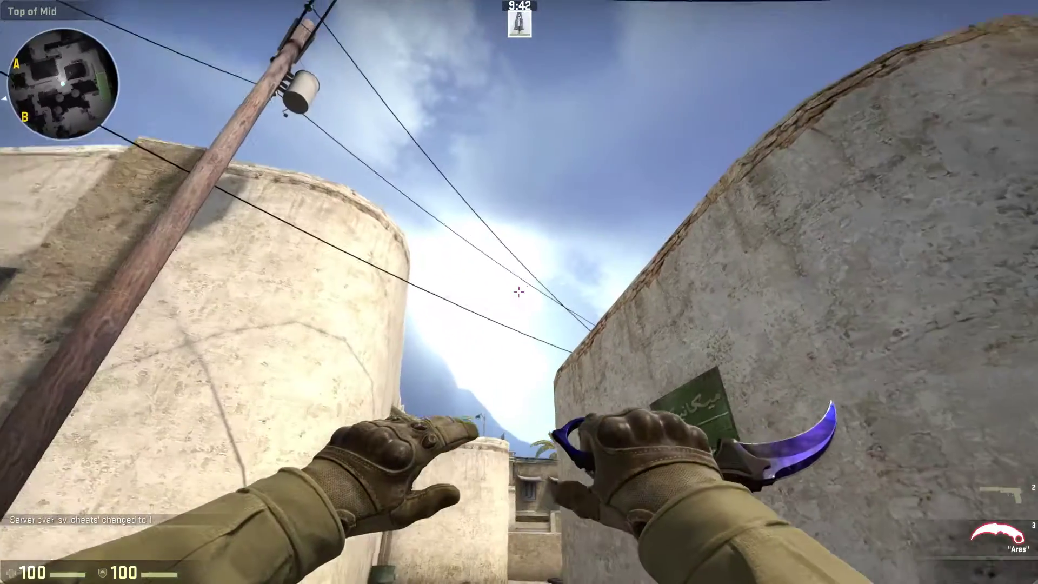
Apply sv_skyname blue2 in the console and close it to view the new sky
mouse_move(519, 292)
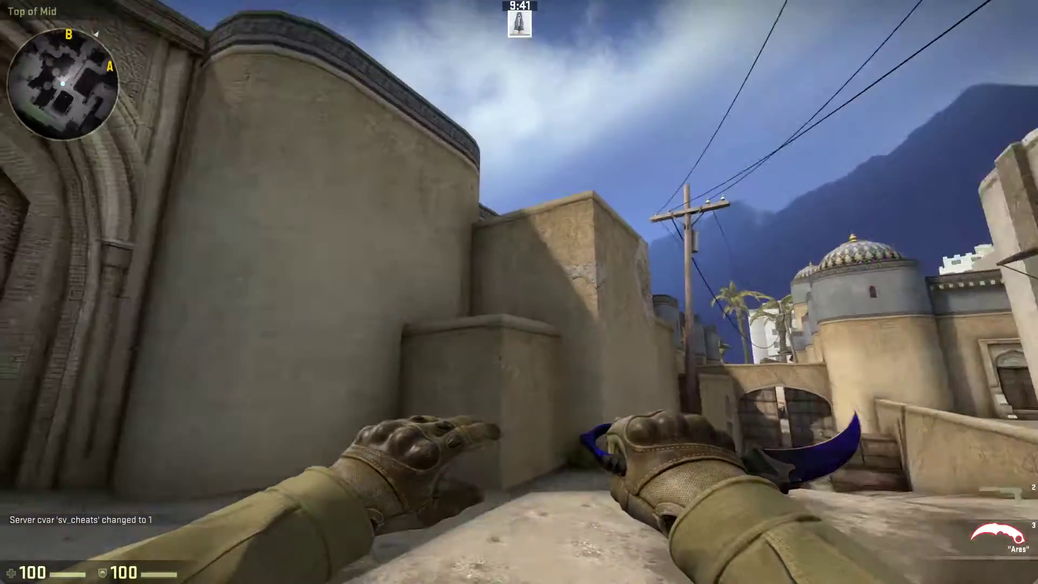
key("grave")
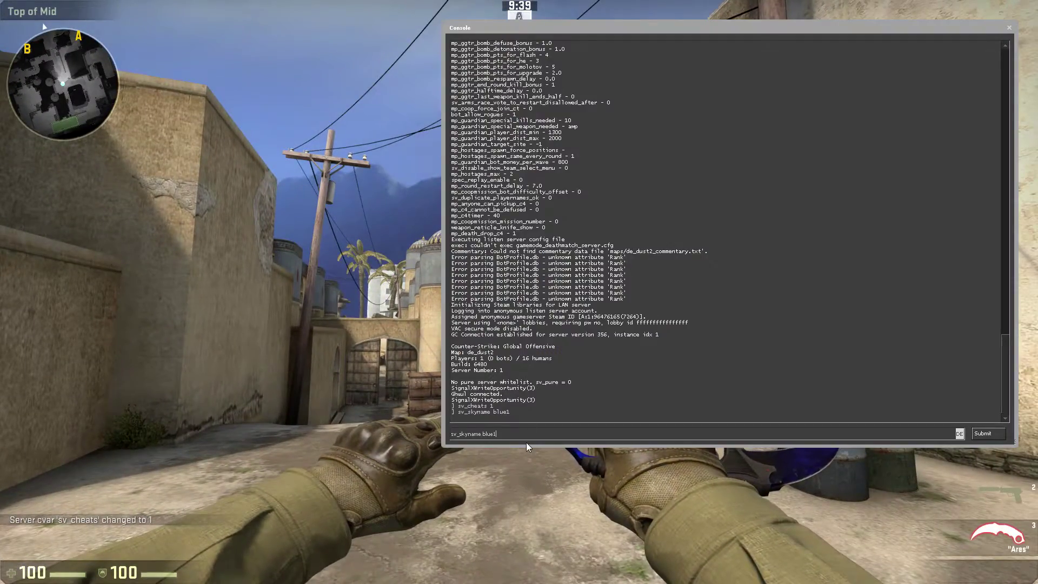
key("Return")
key("grave")
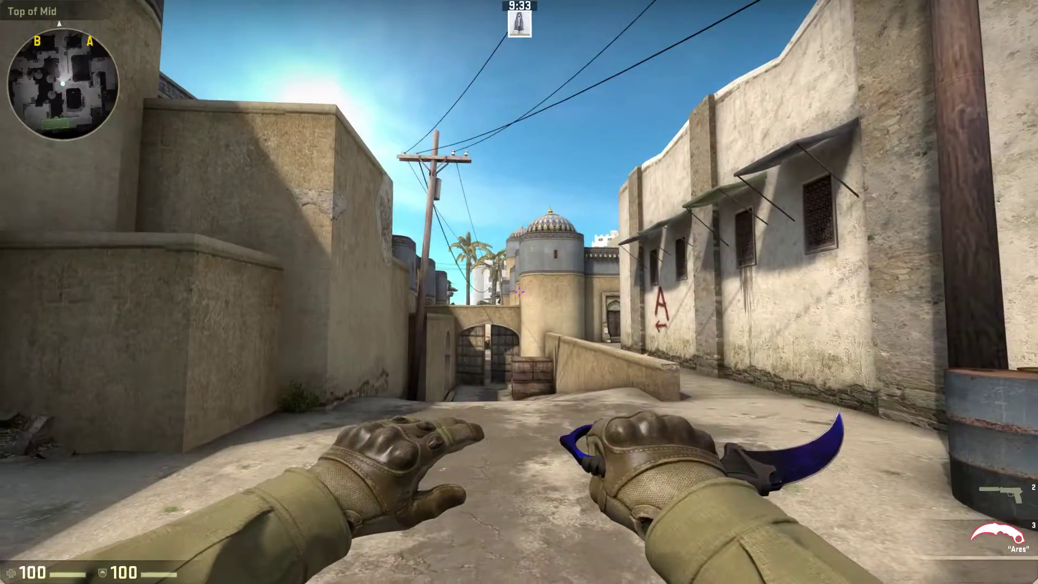
Switch the sky to blue3, then blue4, by editing the recalled sv_skyname command
key("grave")
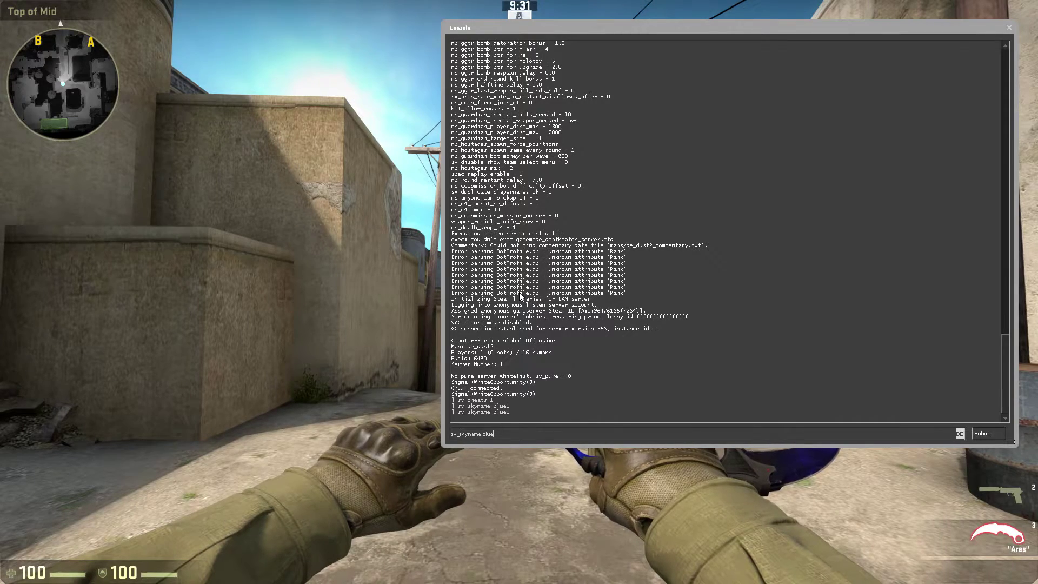
type("3")
key("Return")
key("Up")
key("BackSpace")
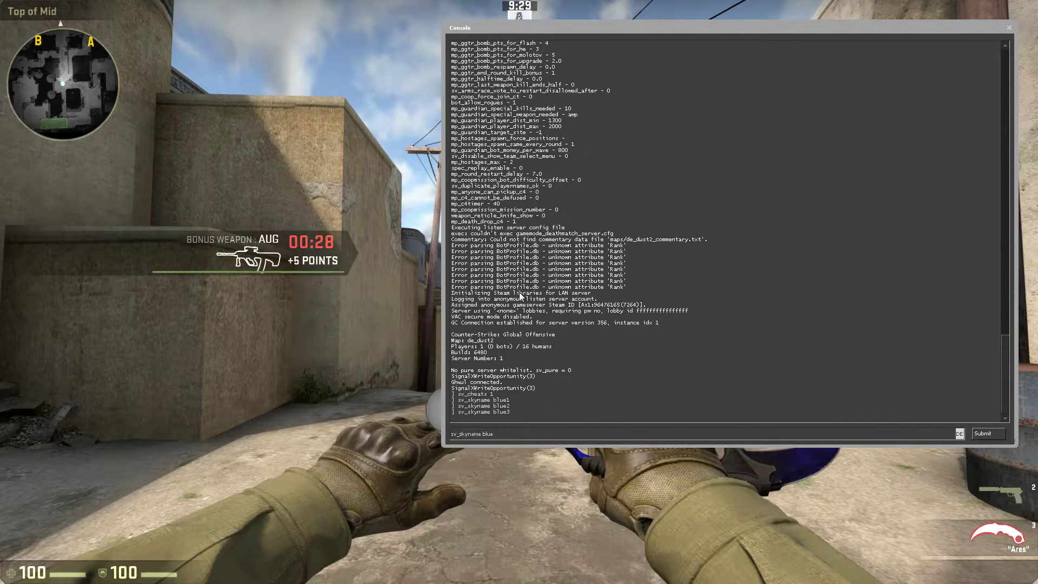
type("4")
key("Return")
key("grave")
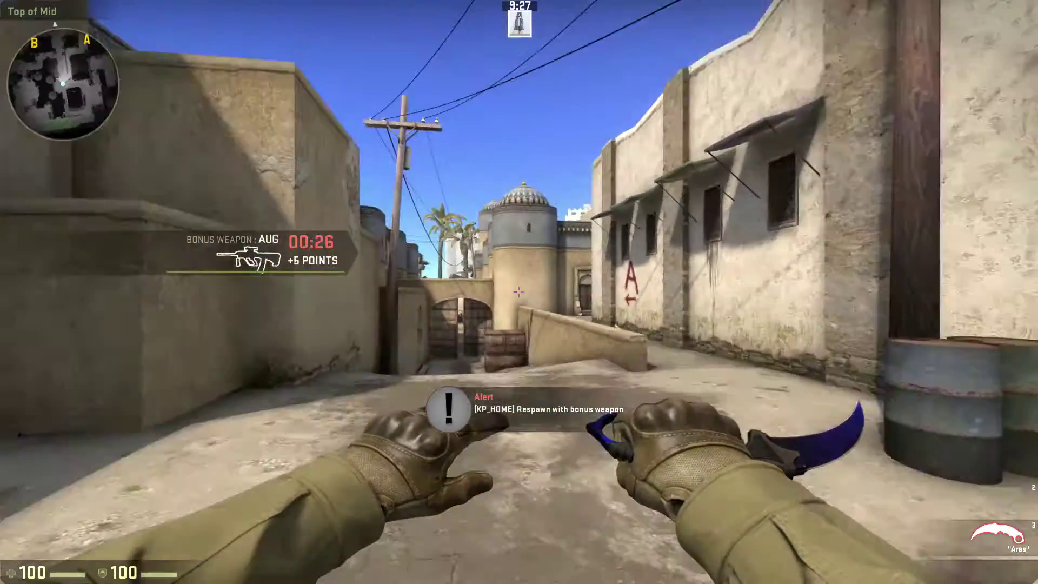
Bring the console back up showing the submitted blue3 and blue4 sky commands
key("grave")
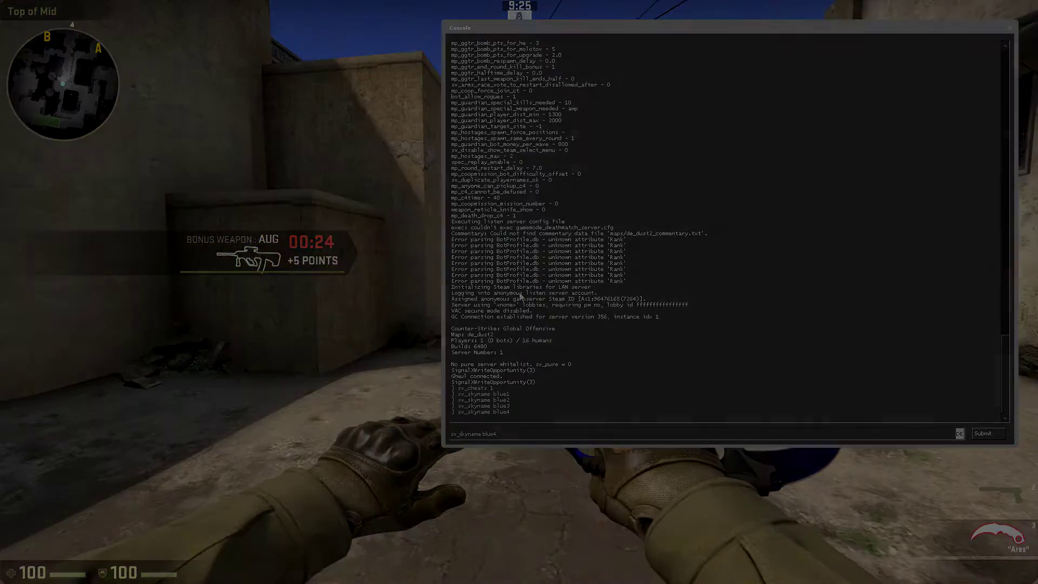